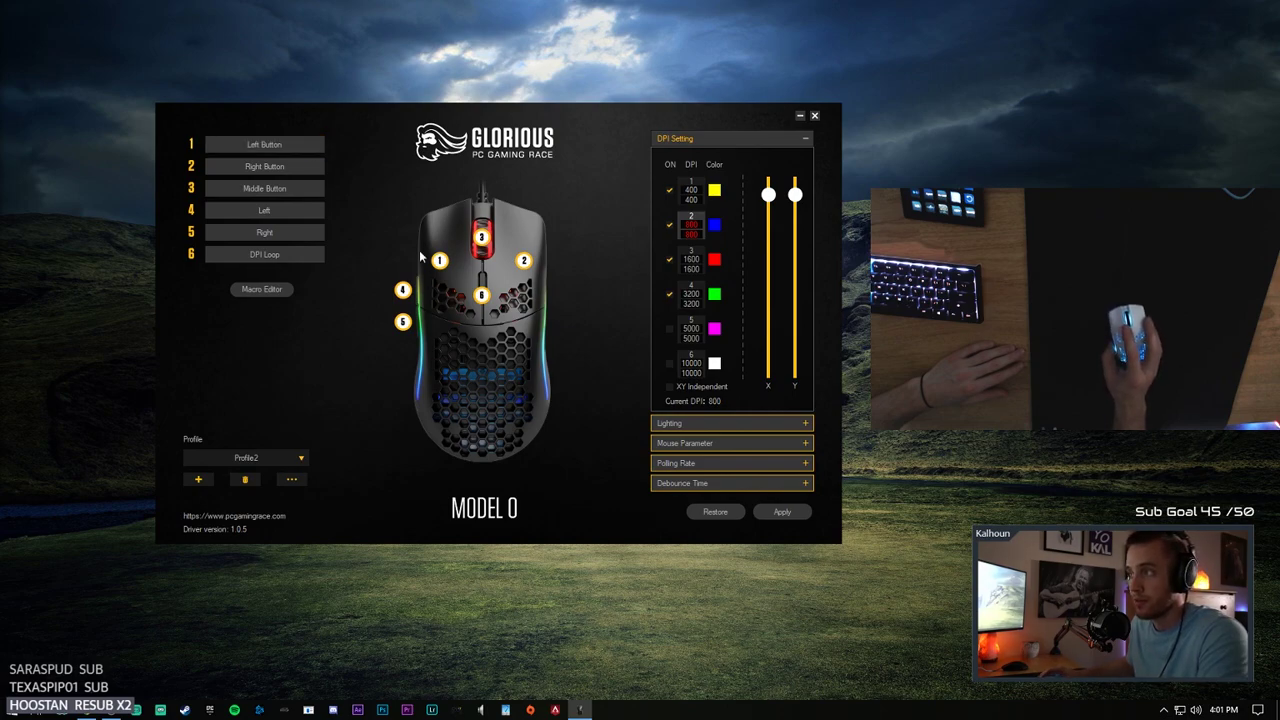
Step: Review the functions that can be assigned to mouse button 1, and reposition the configuration window on the desktop
{"action": "left_click", "coordinate": [318, 147]}
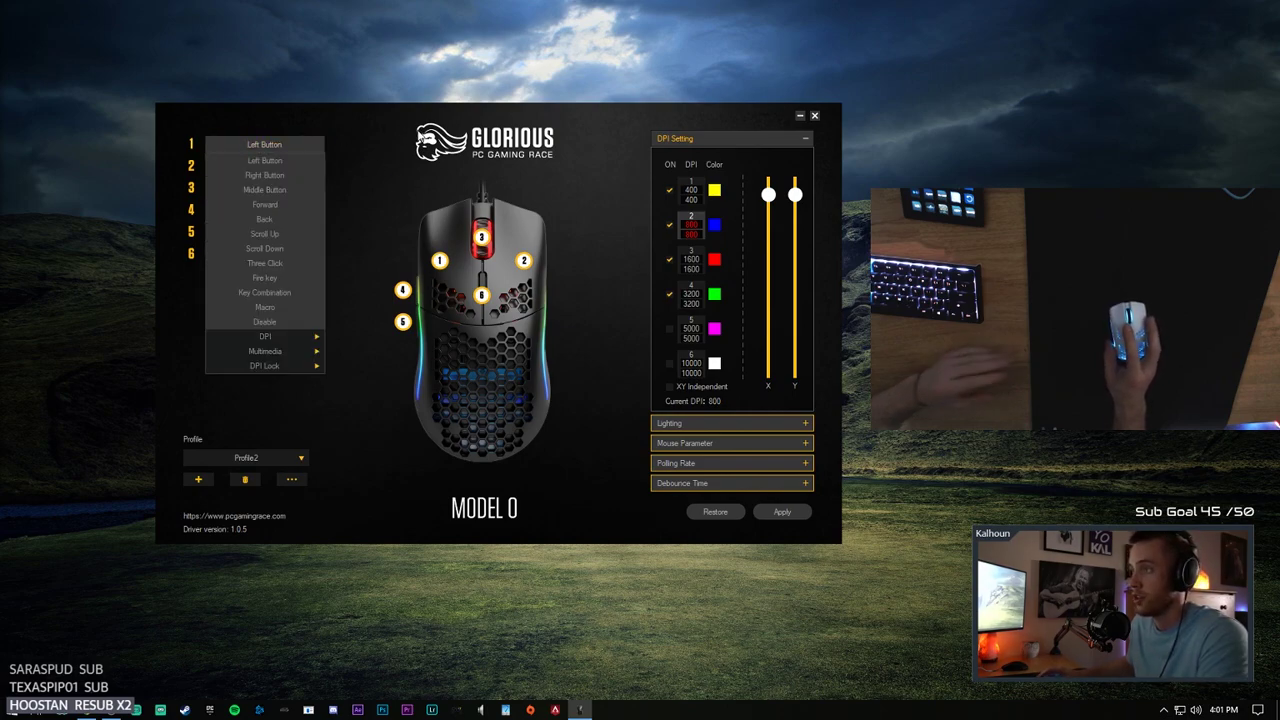
{"action": "left_click", "coordinate": [399, 140]}
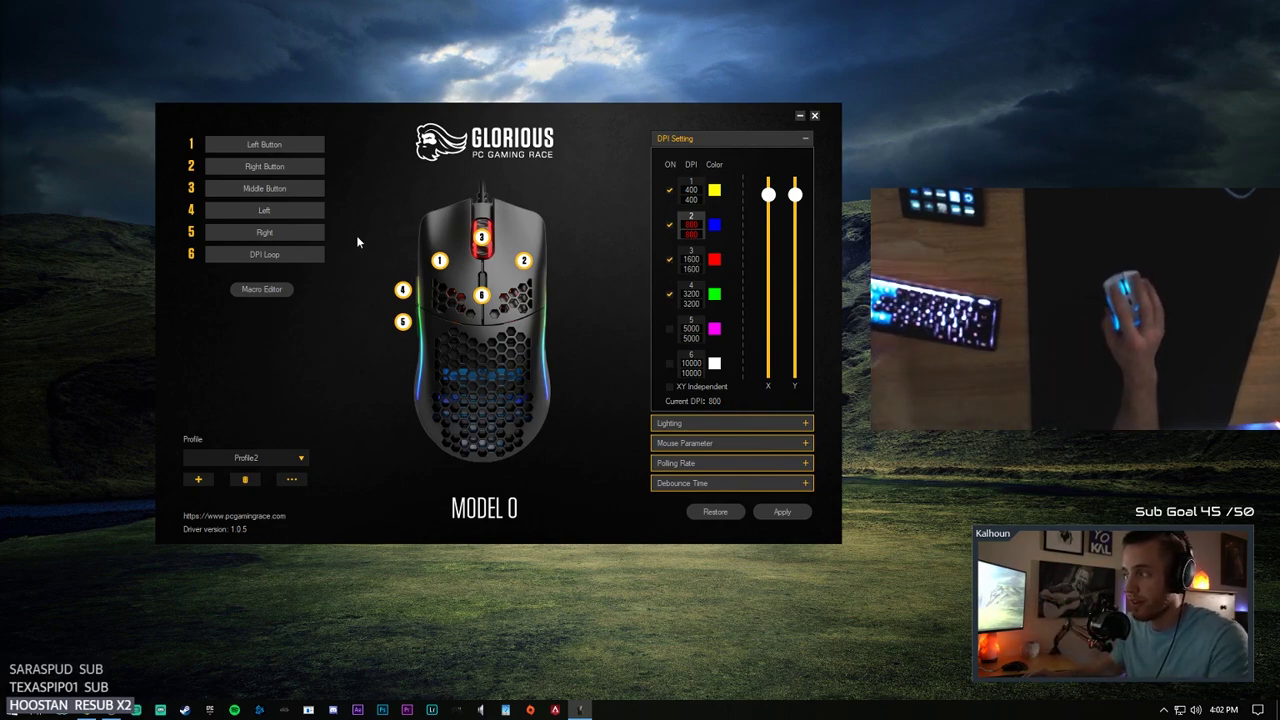
{"action": "left_click_drag", "start_coordinate": [698, 116], "coordinate": [672, 116]}
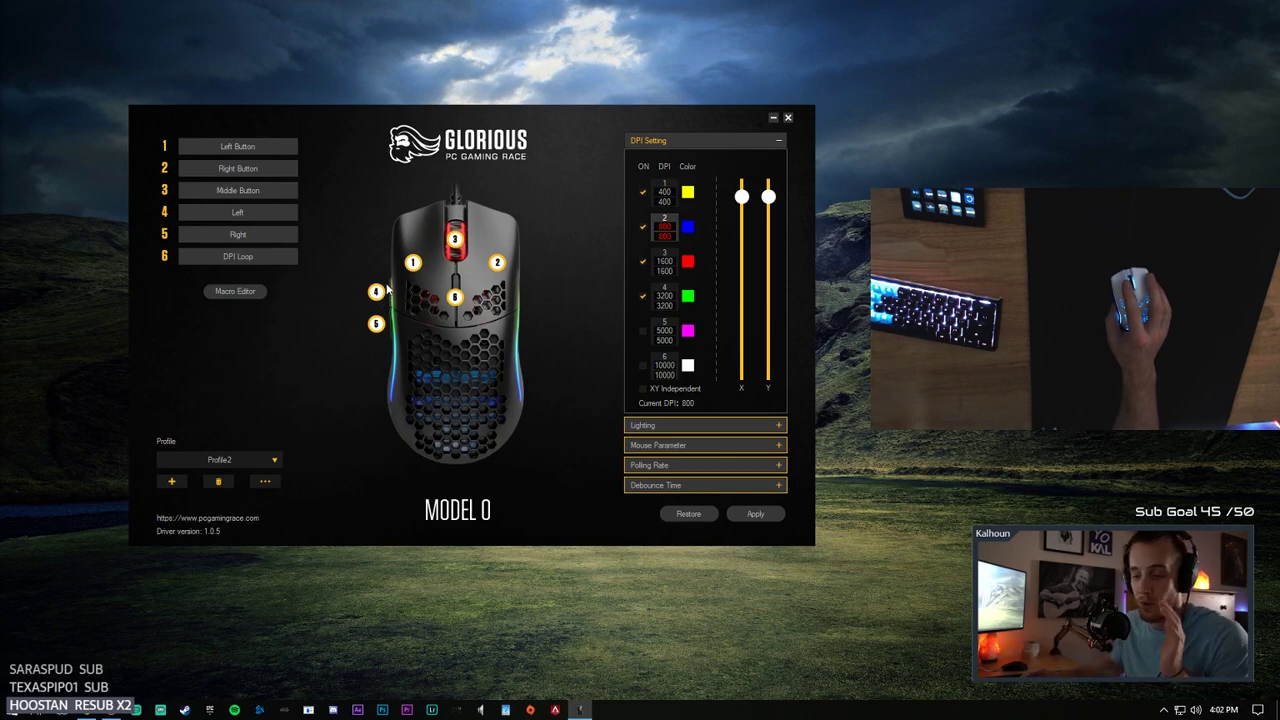
{"action": "left_click_drag", "start_coordinate": [376, 113], "coordinate": [360, 97]}
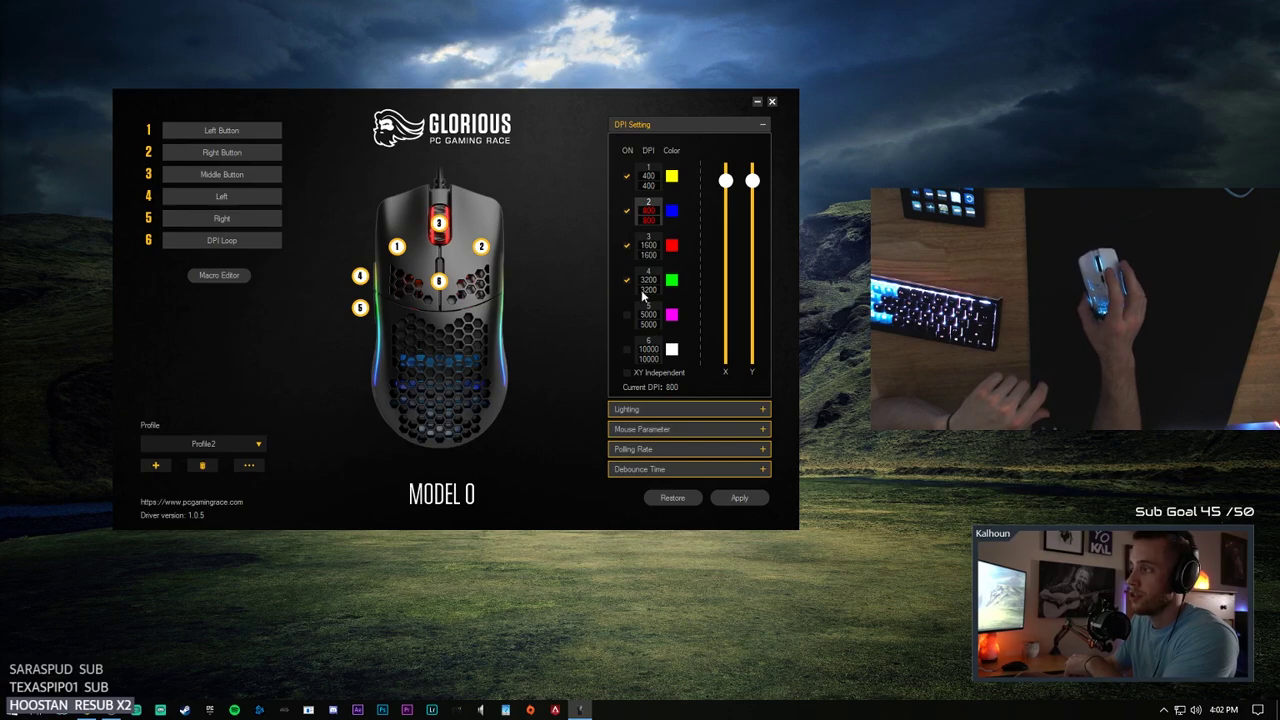
Step: Set the indicator color of DPI stage 2 to white (255, 255, 255) and apply it to the mouse
{"action": "left_click", "coordinate": [670, 214]}
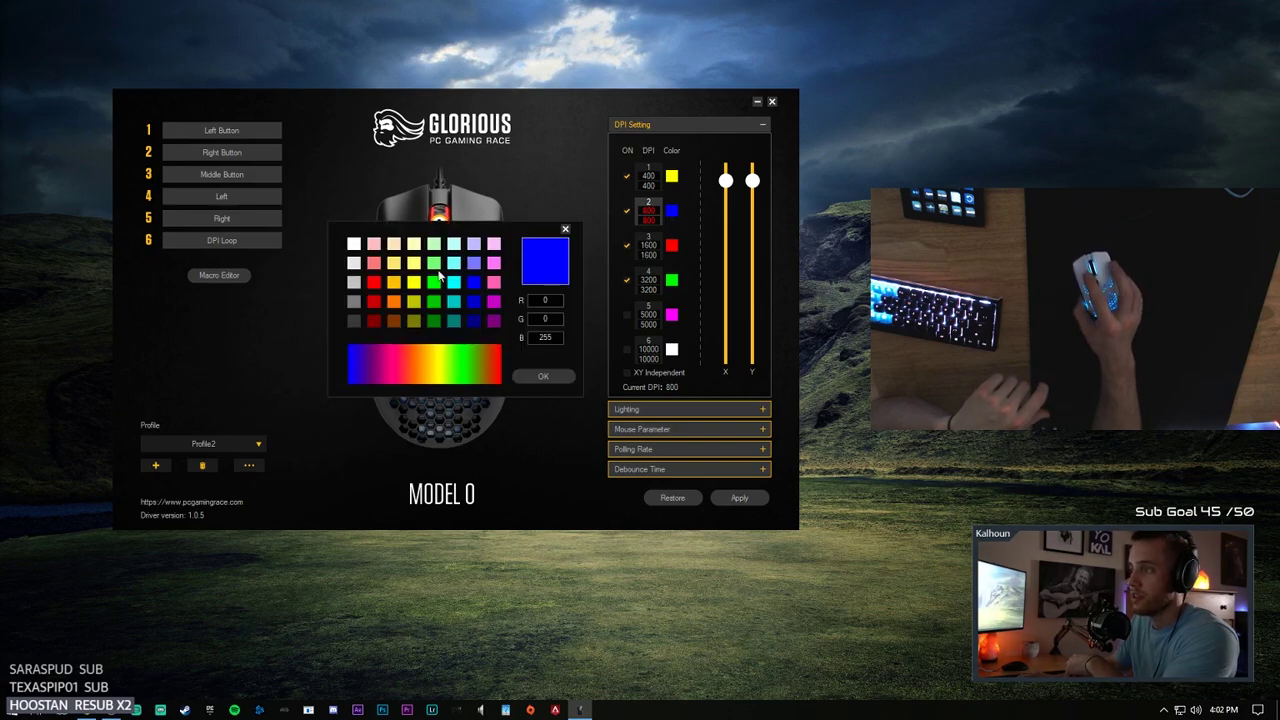
{"action": "left_click", "coordinate": [354, 246]}
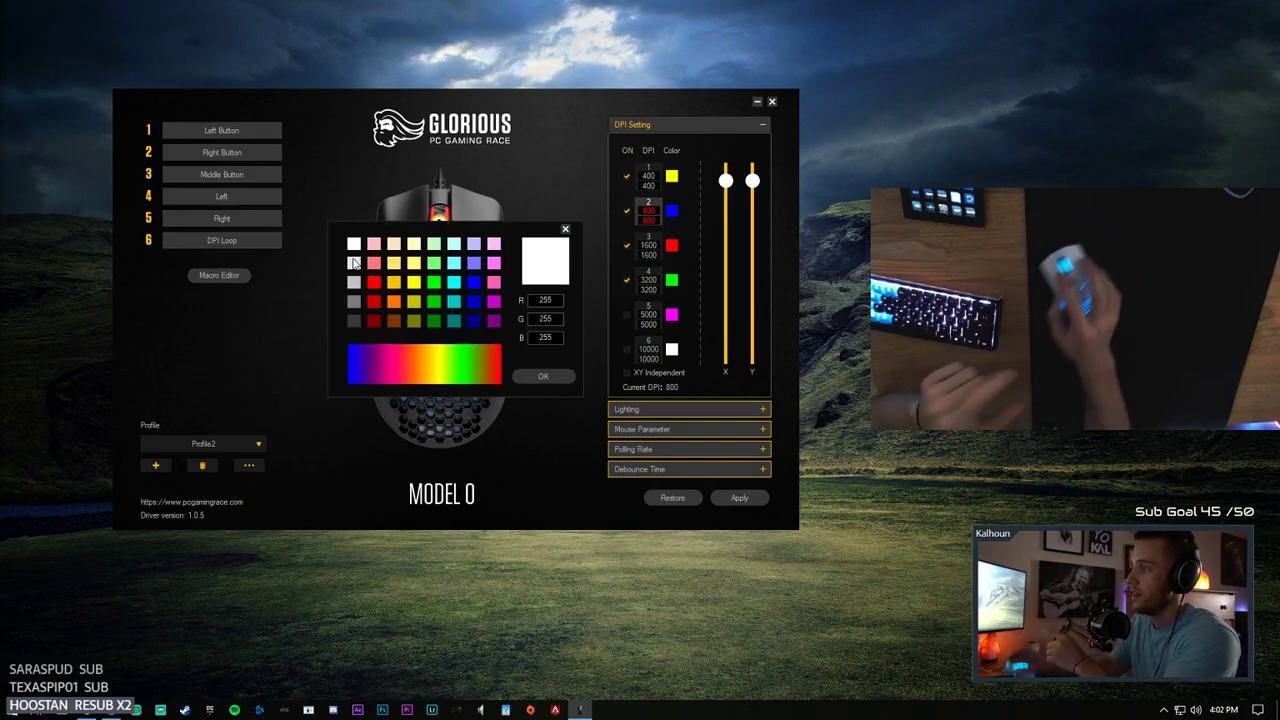
{"action": "left_click", "coordinate": [543, 376]}
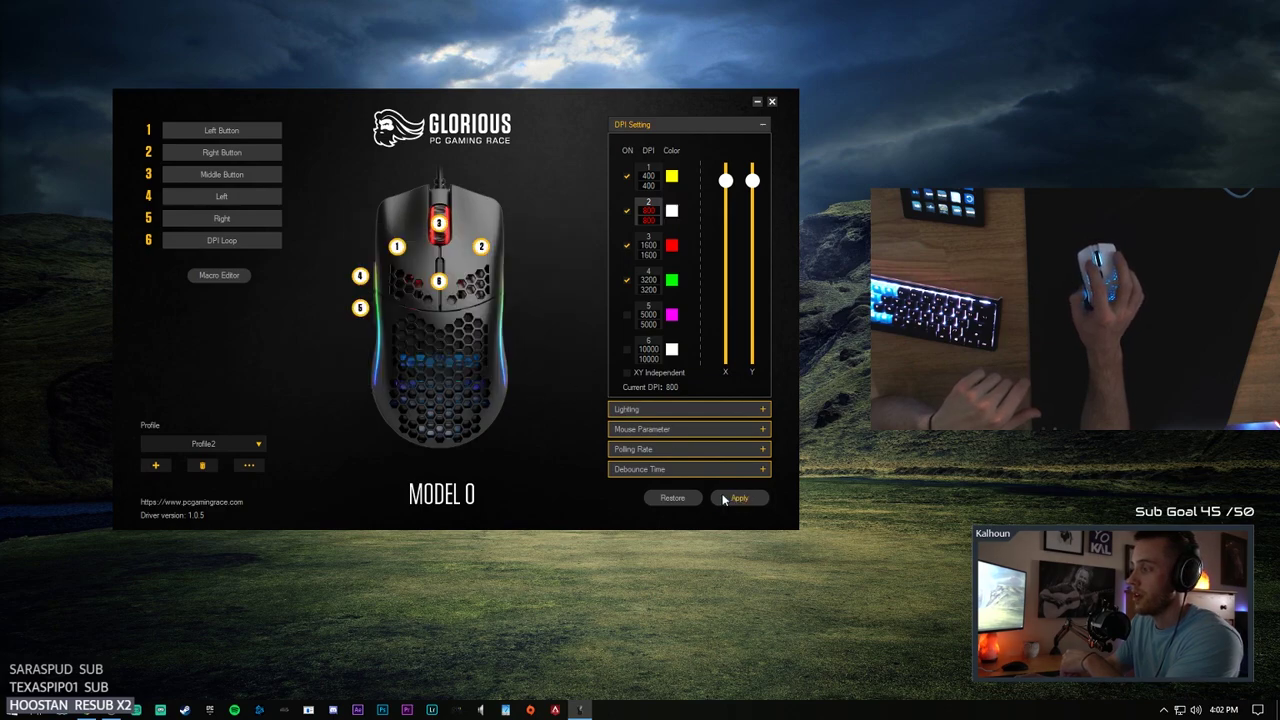
{"action": "left_click", "coordinate": [713, 499]}
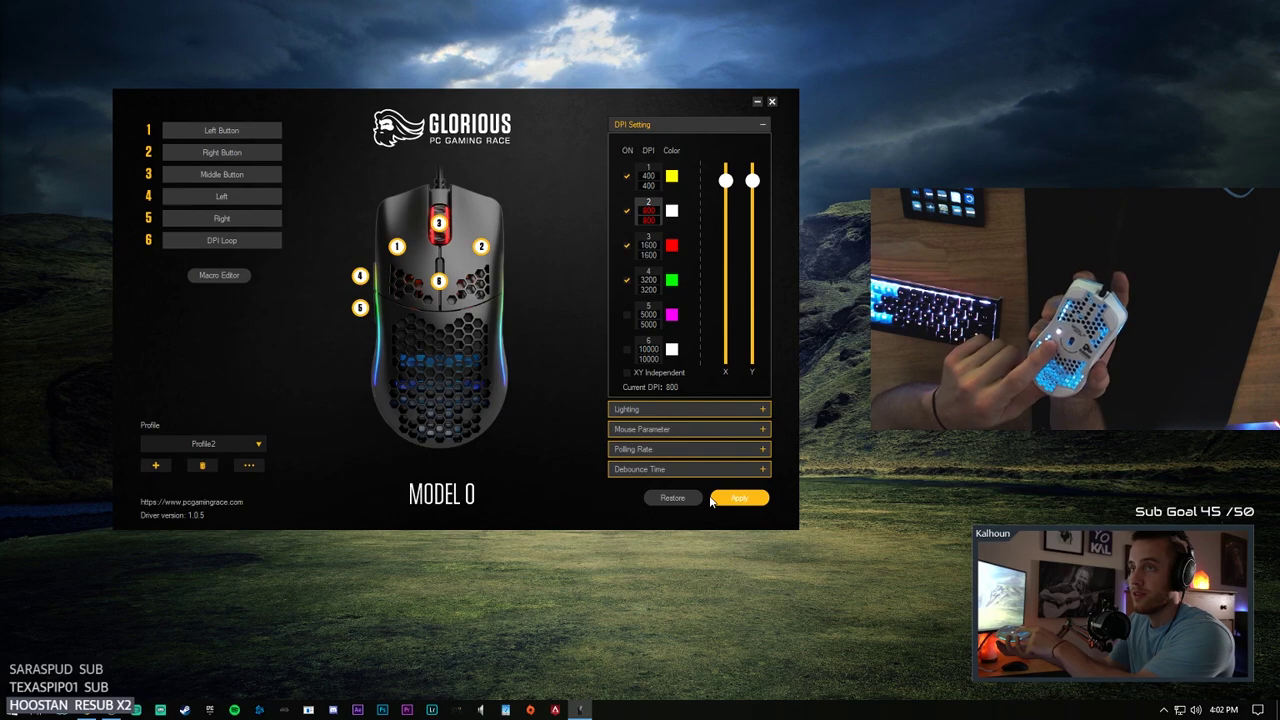
Step: Set the indicator color of DPI stage 2 to dark blue (0, 0, 192) and apply it
{"action": "left_click", "coordinate": [671, 210]}
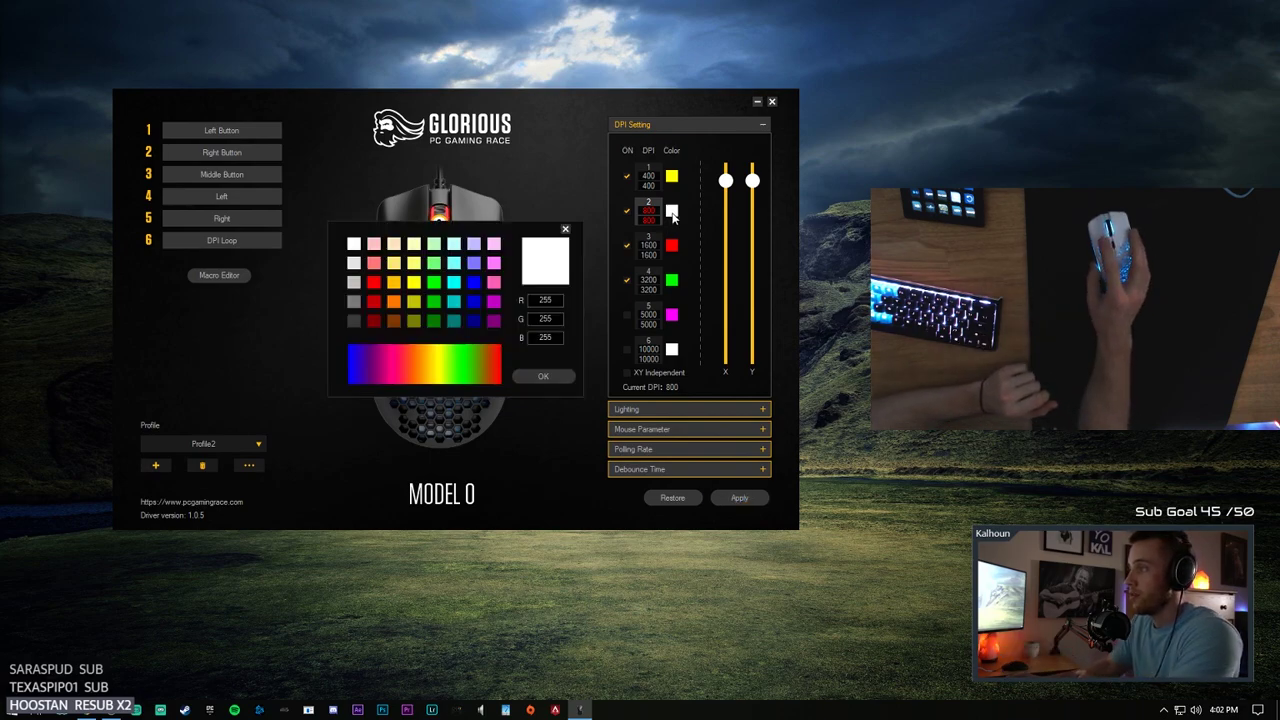
{"action": "left_click", "coordinate": [476, 302]}
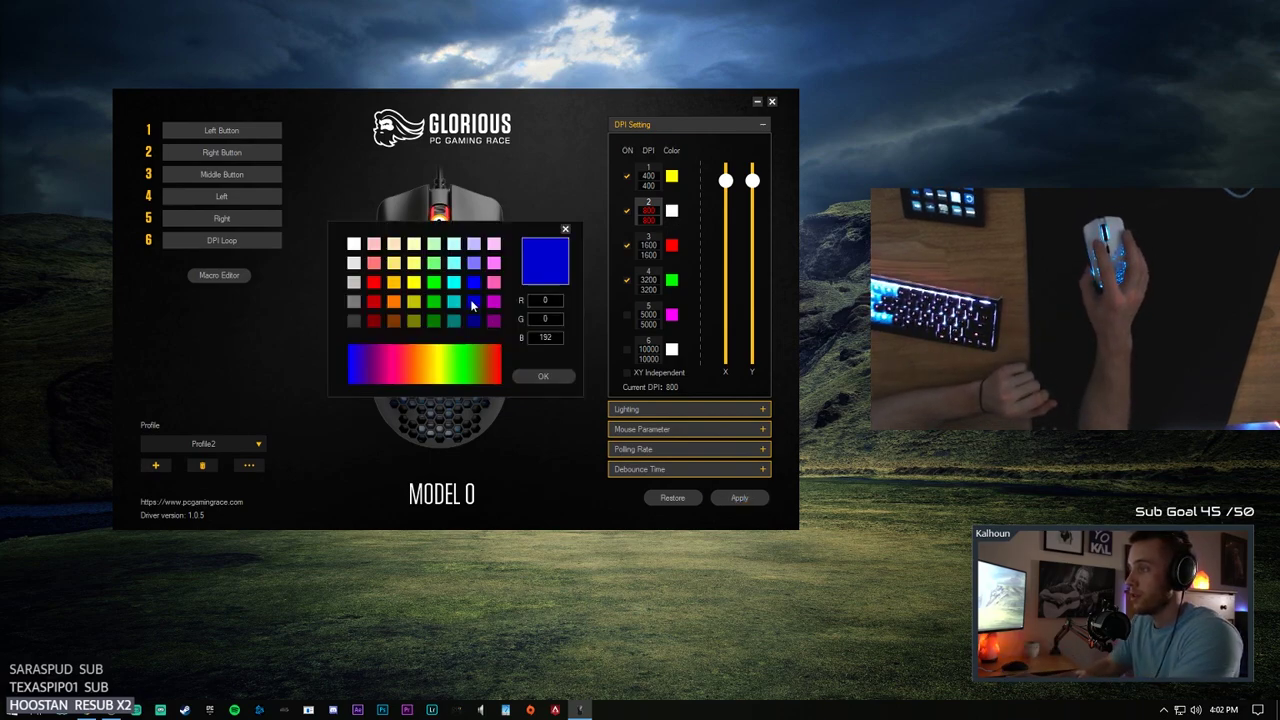
{"action": "left_click", "coordinate": [543, 376]}
{"action": "left_click", "coordinate": [739, 503]}
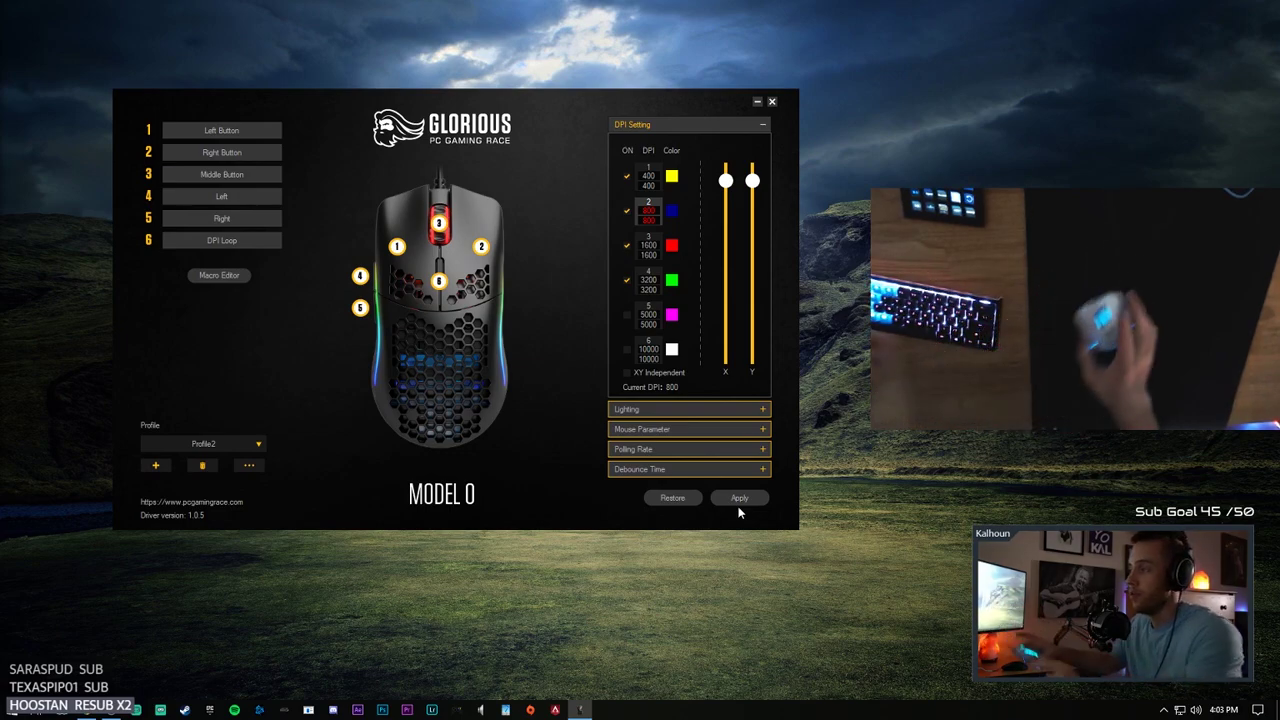
Step: Change the mouse's lighting effect from a single color to Glorious Mode at speed 1 and apply it
{"action": "left_click", "coordinate": [661, 411]}
{"action": "left_click", "coordinate": [705, 195]}
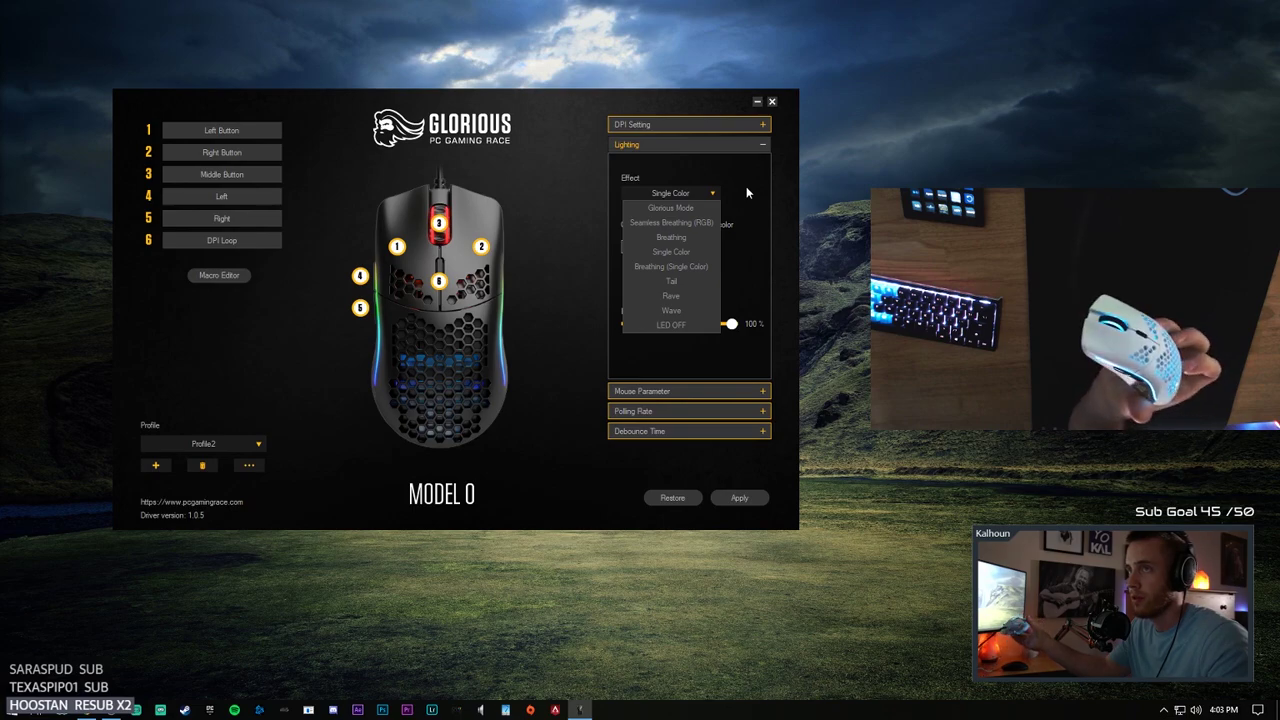
{"action": "left_click", "coordinate": [702, 210]}
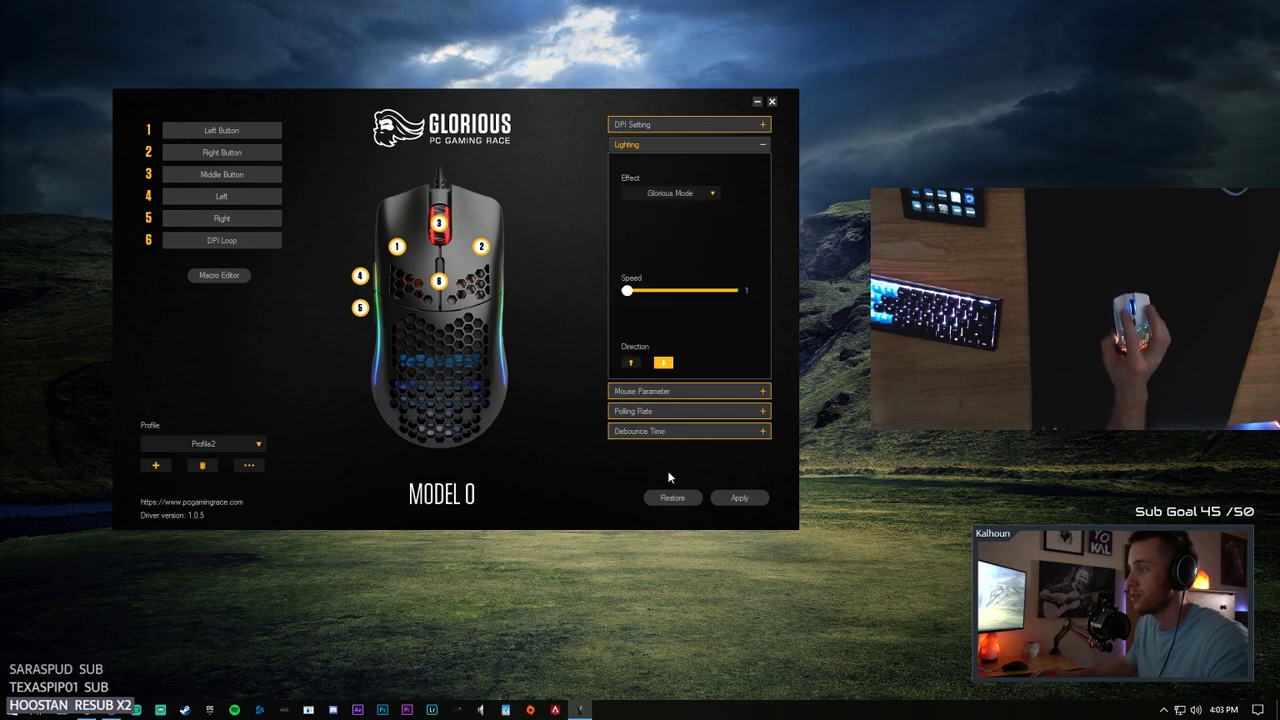
{"action": "left_click", "coordinate": [740, 498]}
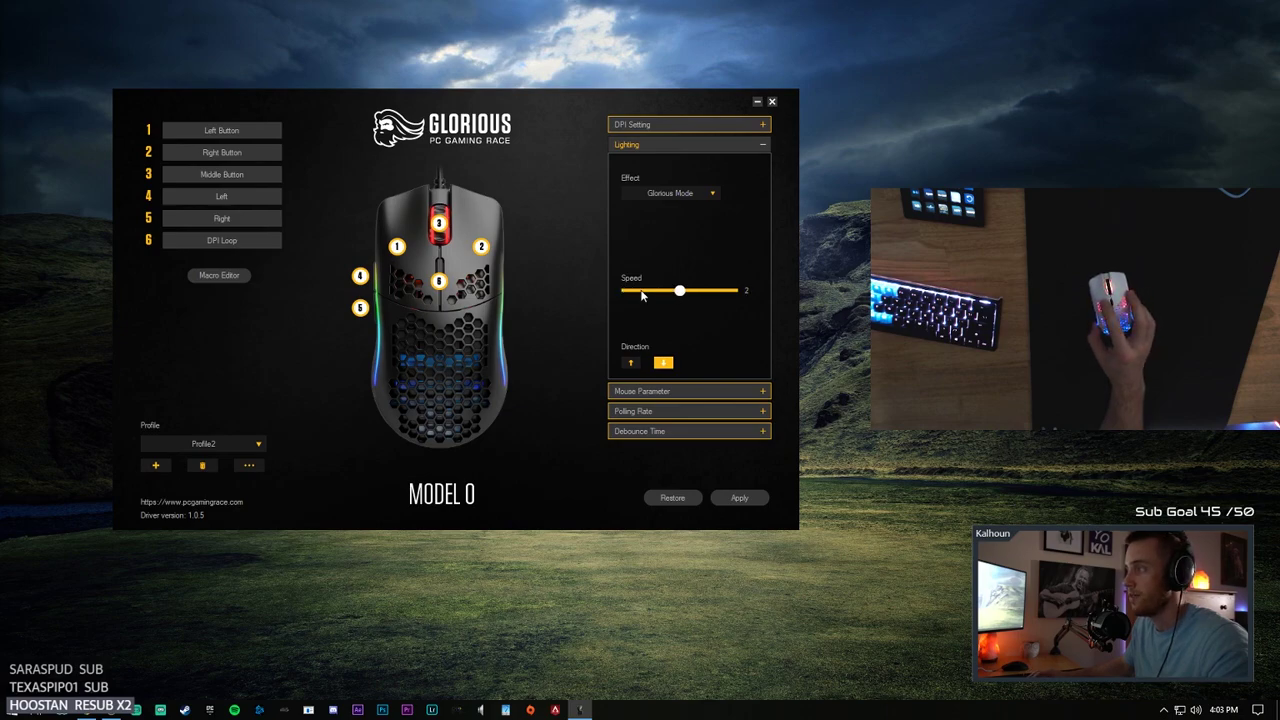
Step: Try Glorious Mode at speeds 2 and 3, and return the speed to 1 and apply it
{"action": "left_click", "coordinate": [763, 499]}
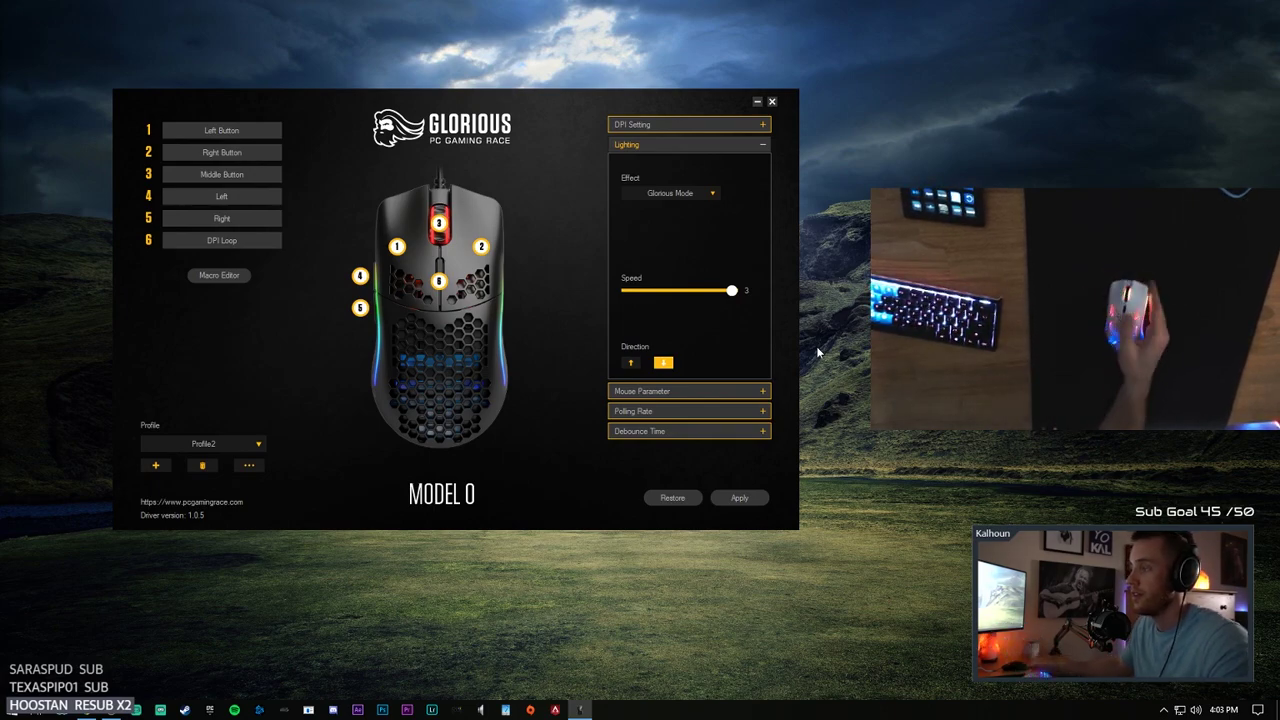
{"action": "left_click_drag", "start_coordinate": [732, 290], "coordinate": [627, 290]}
{"action": "left_click", "coordinate": [740, 497]}
Step: Apply the Seamless Breathing (RGB) lighting effect, and reduce its speed to 1 and apply the change
{"action": "left_click", "coordinate": [711, 193]}
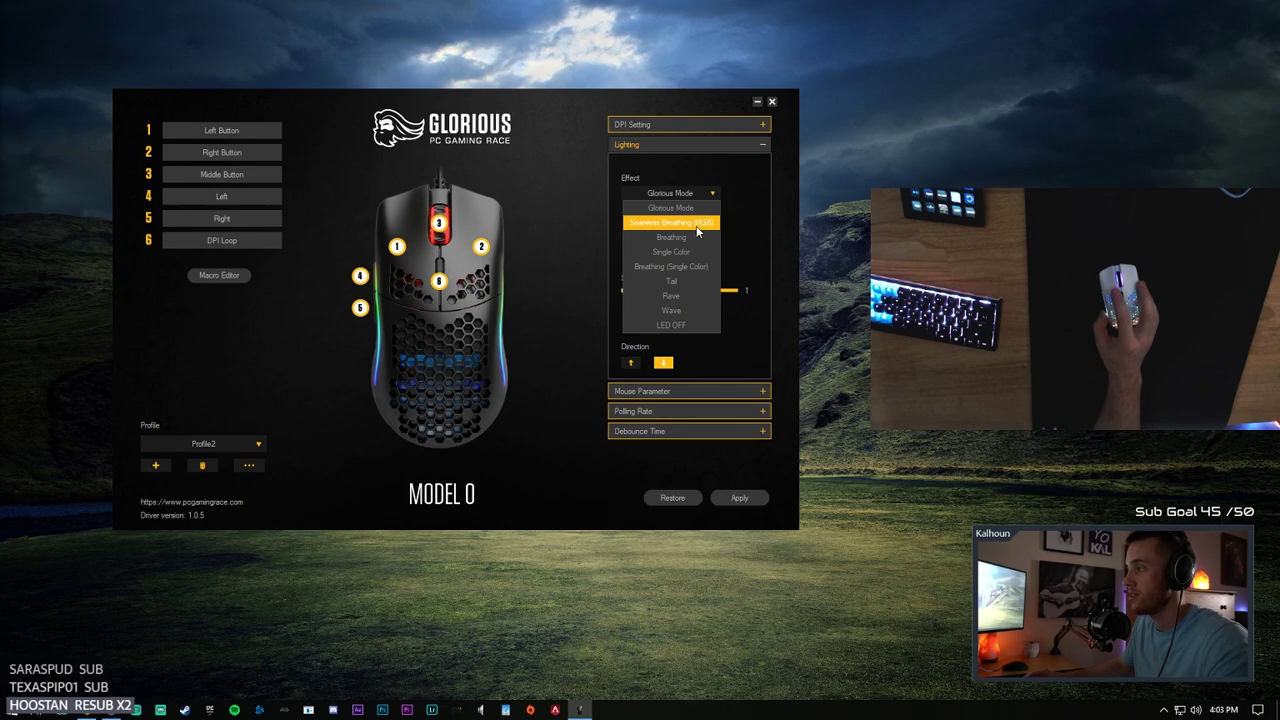
{"action": "left_click", "coordinate": [697, 223]}
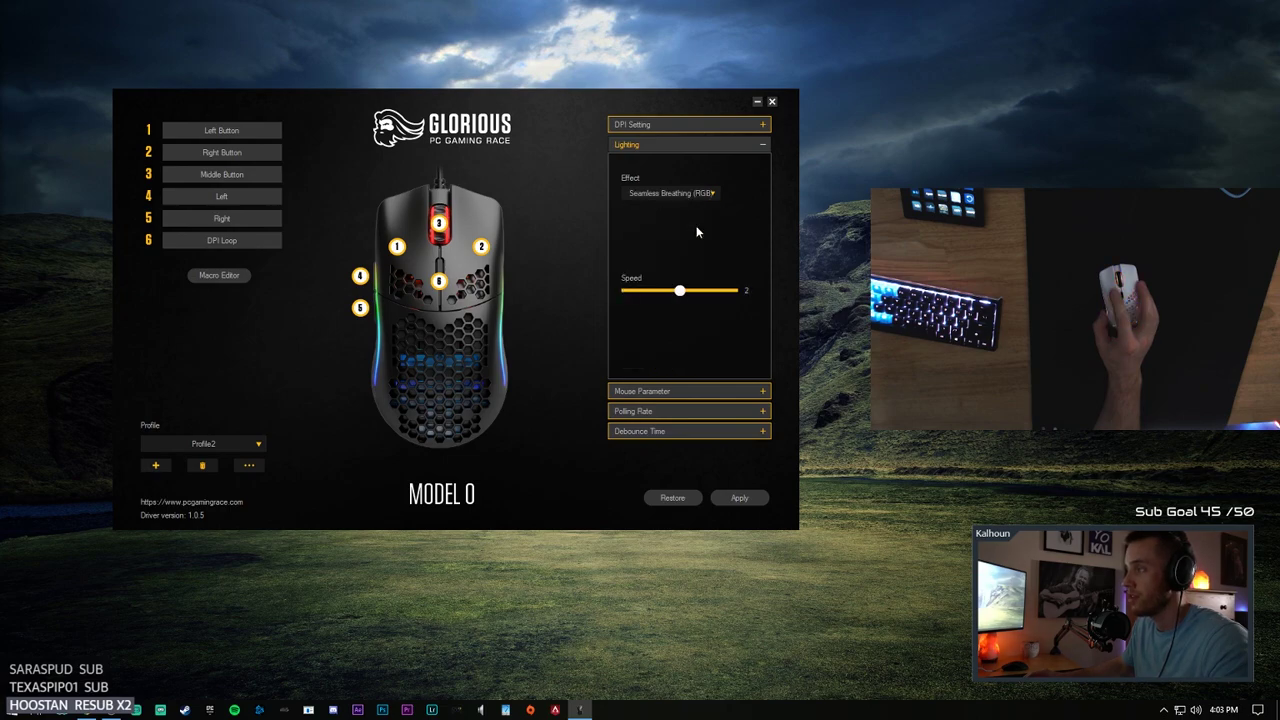
{"action": "left_click", "coordinate": [740, 497]}
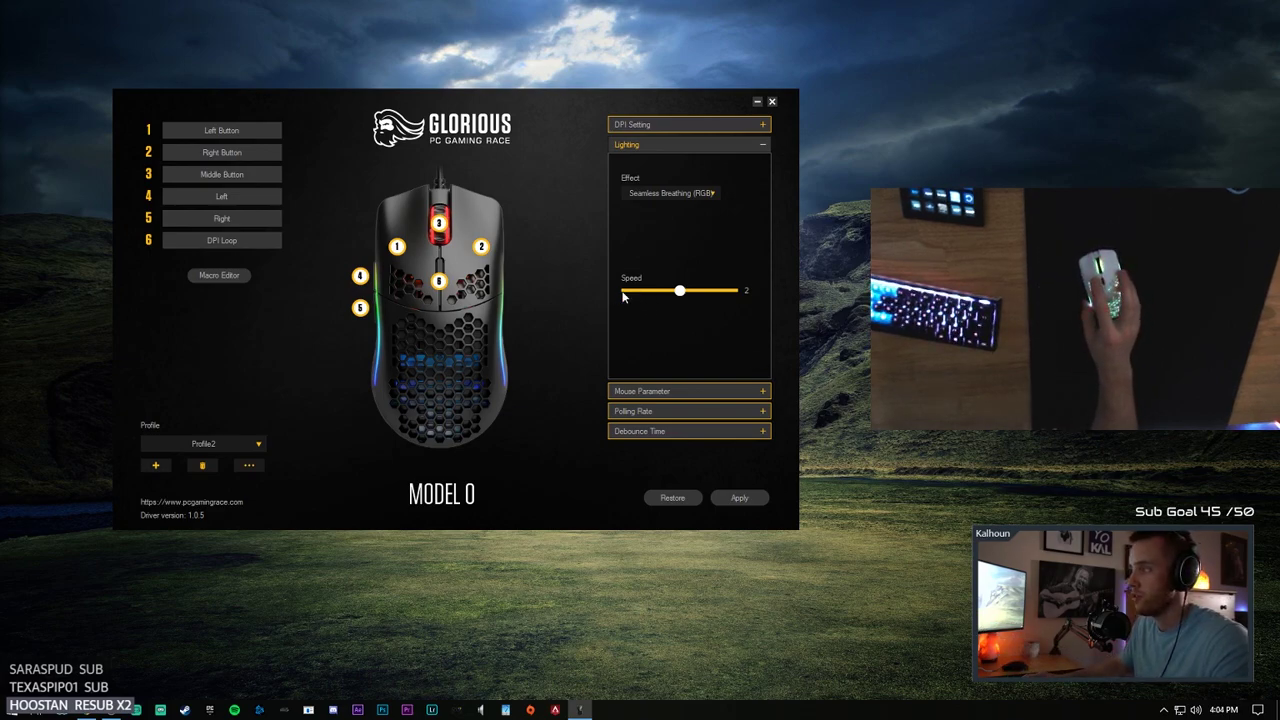
{"action": "left_click", "coordinate": [623, 292]}
{"action": "left_click", "coordinate": [754, 498]}
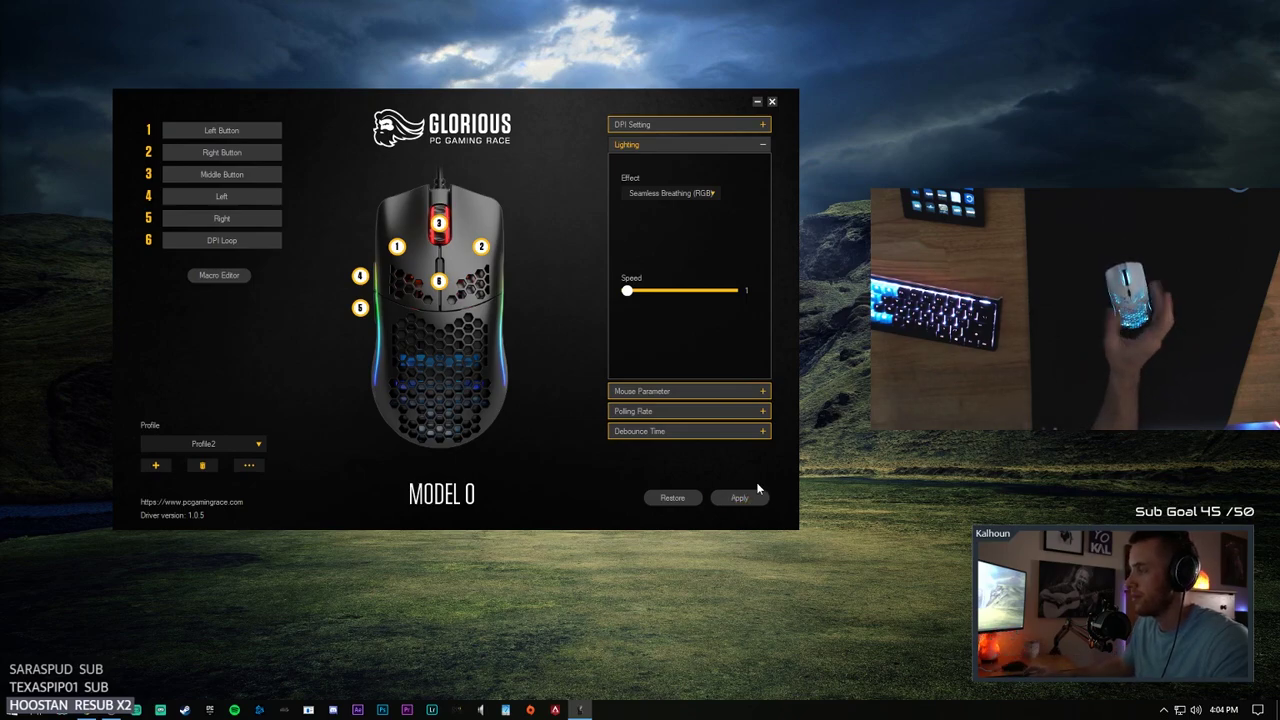
Step: Apply the multi-color Breathing lighting effect, and switch the effect to Breathing (Single Color)
{"action": "left_click", "coordinate": [690, 193]}
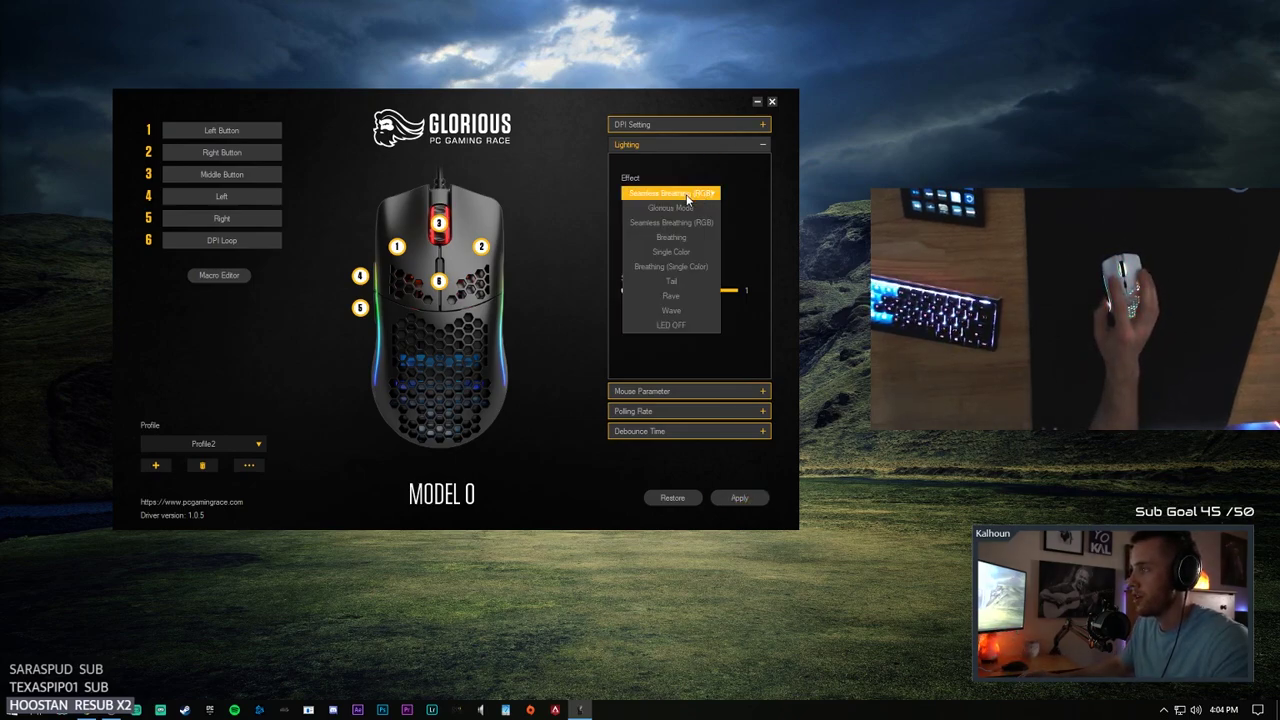
{"action": "left_click", "coordinate": [710, 238]}
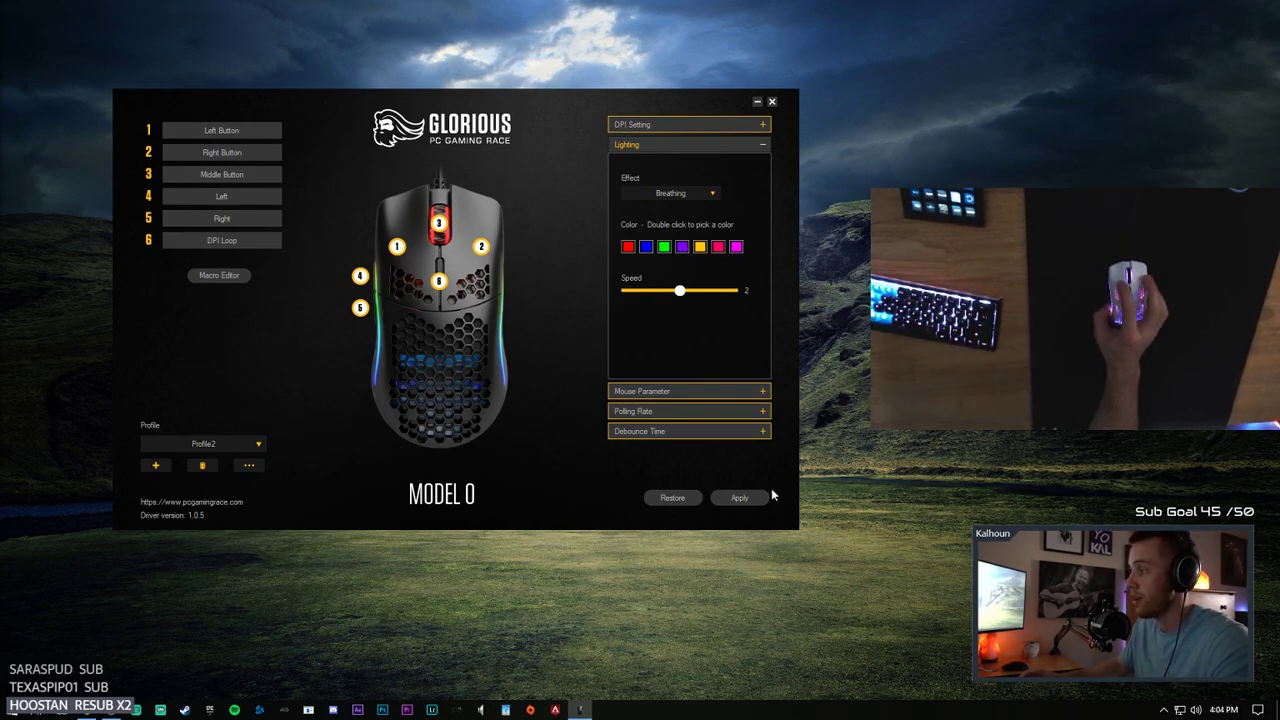
{"action": "left_click", "coordinate": [740, 497]}
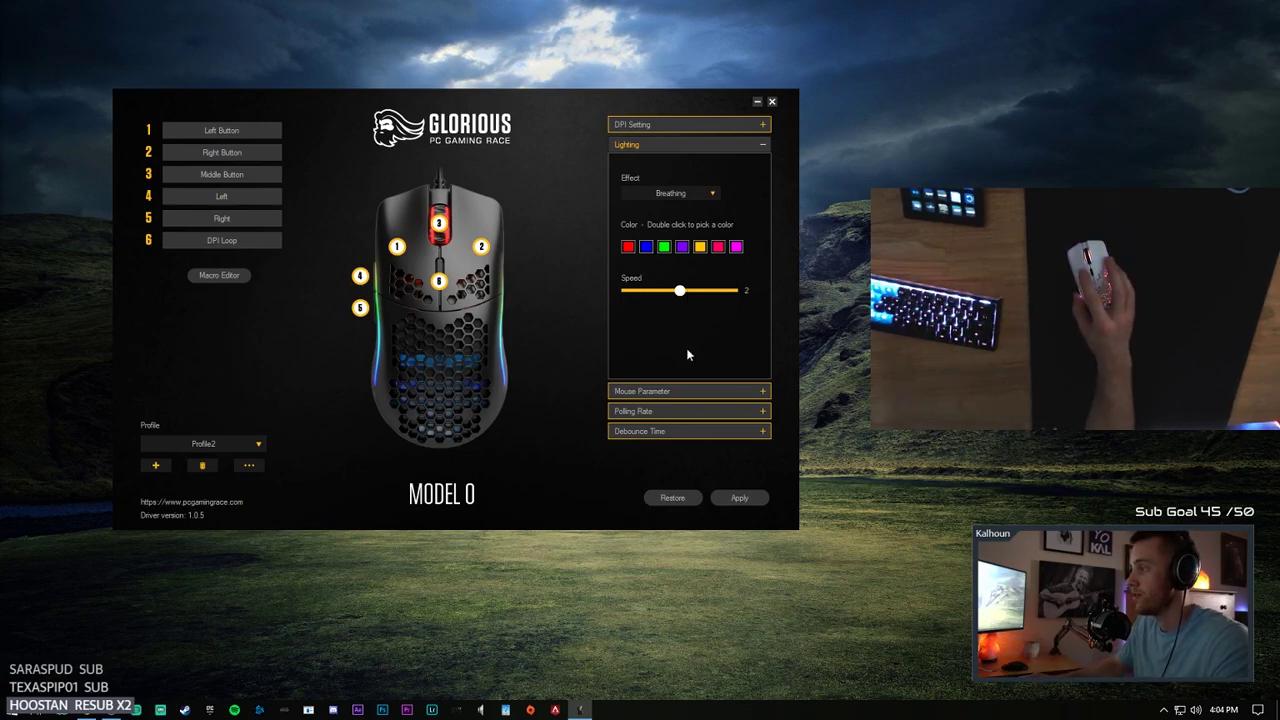
{"action": "left_click", "coordinate": [700, 195]}
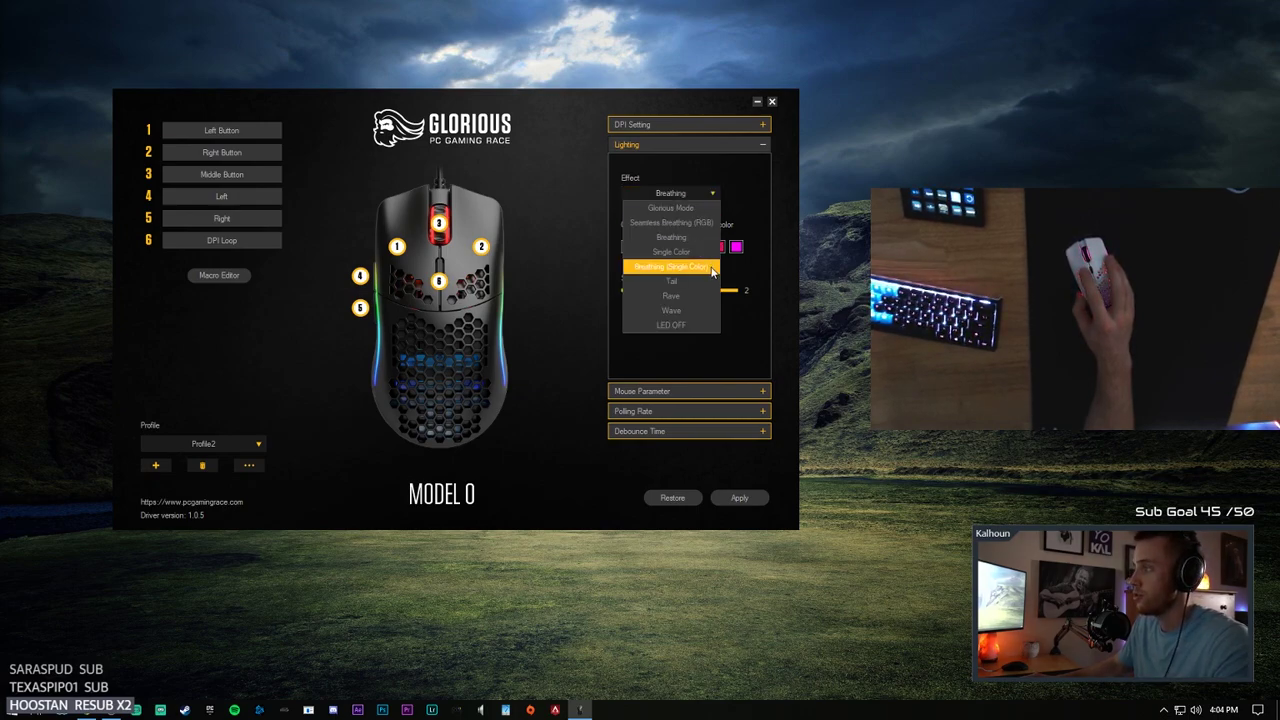
{"action": "left_click", "coordinate": [632, 270]}
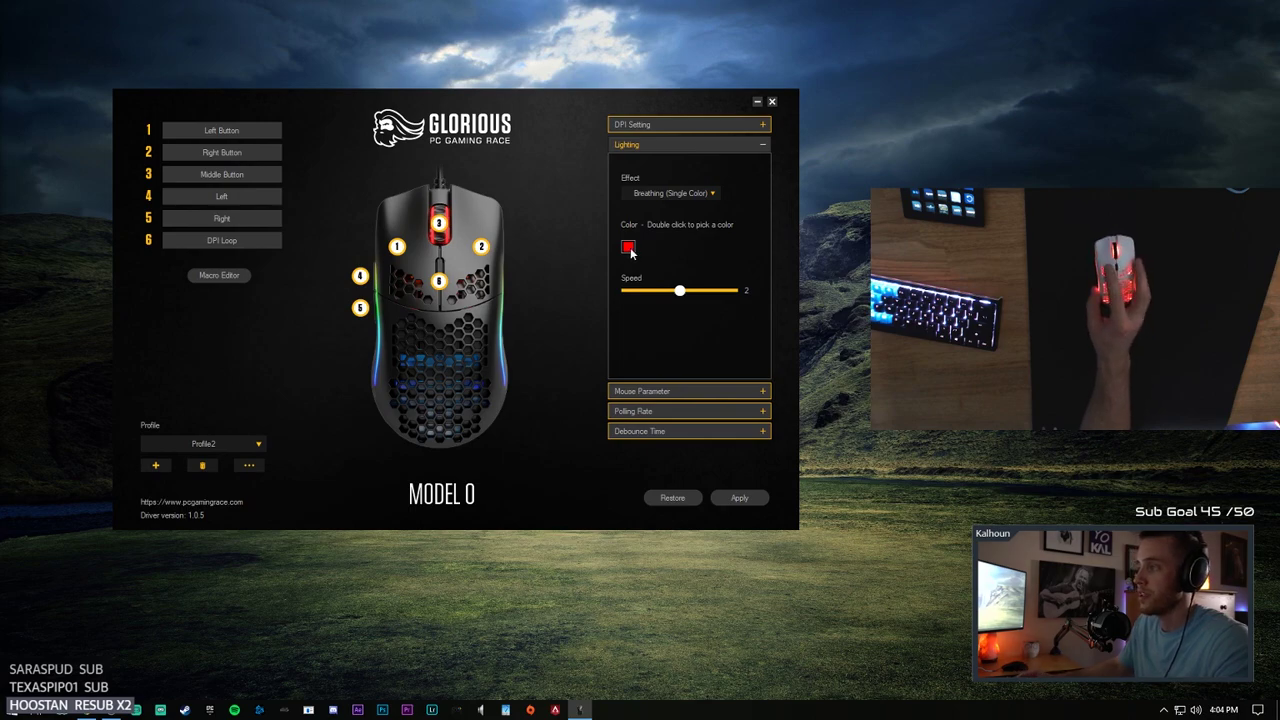
Step: Switch the lighting effect to Tail, apply it at 25% brightness, and restore the brightness to 100% and apply again
{"action": "left_click", "coordinate": [690, 193]}
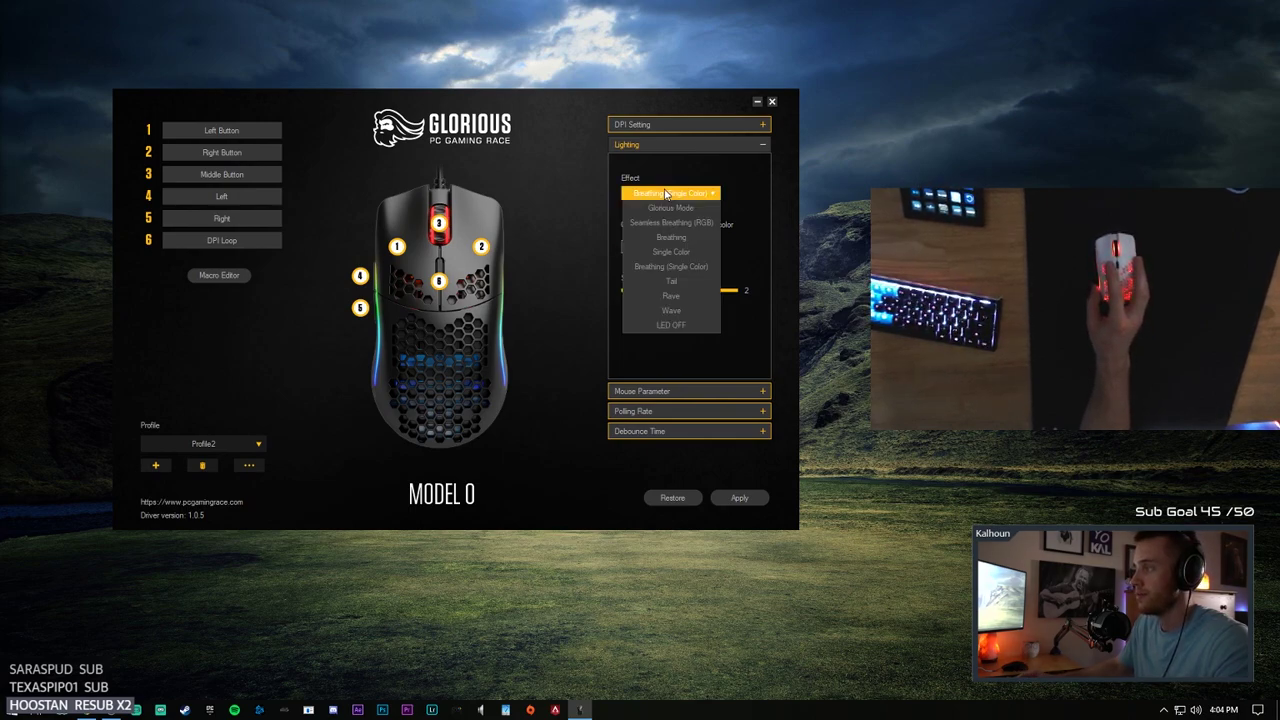
{"action": "left_click", "coordinate": [713, 286]}
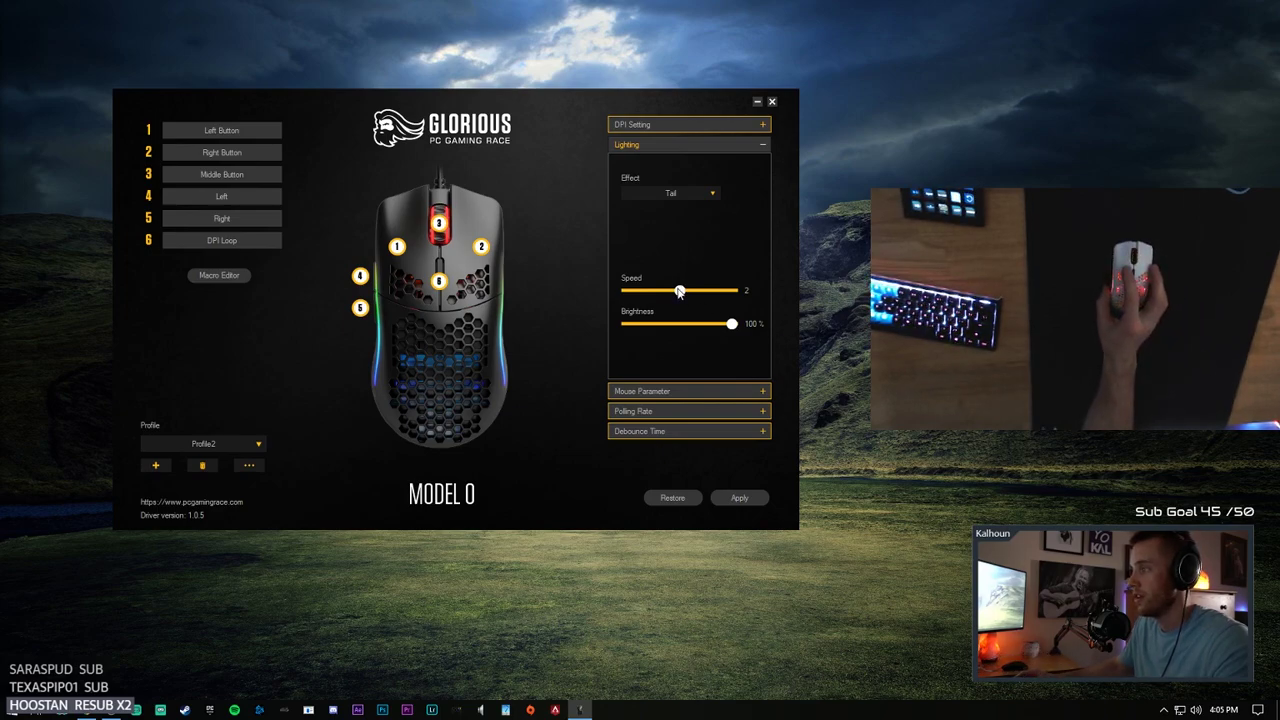
{"action": "left_click_drag", "start_coordinate": [731, 323], "coordinate": [627, 324]}
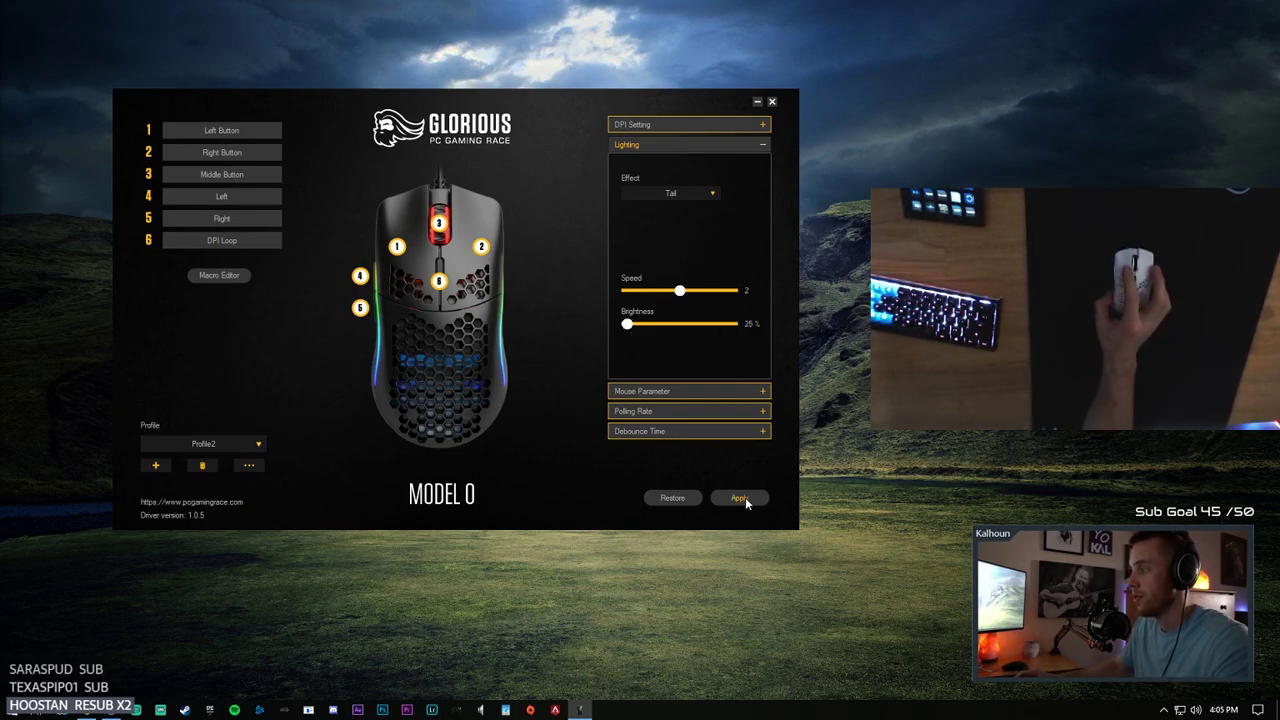
{"action": "left_click", "coordinate": [746, 497]}
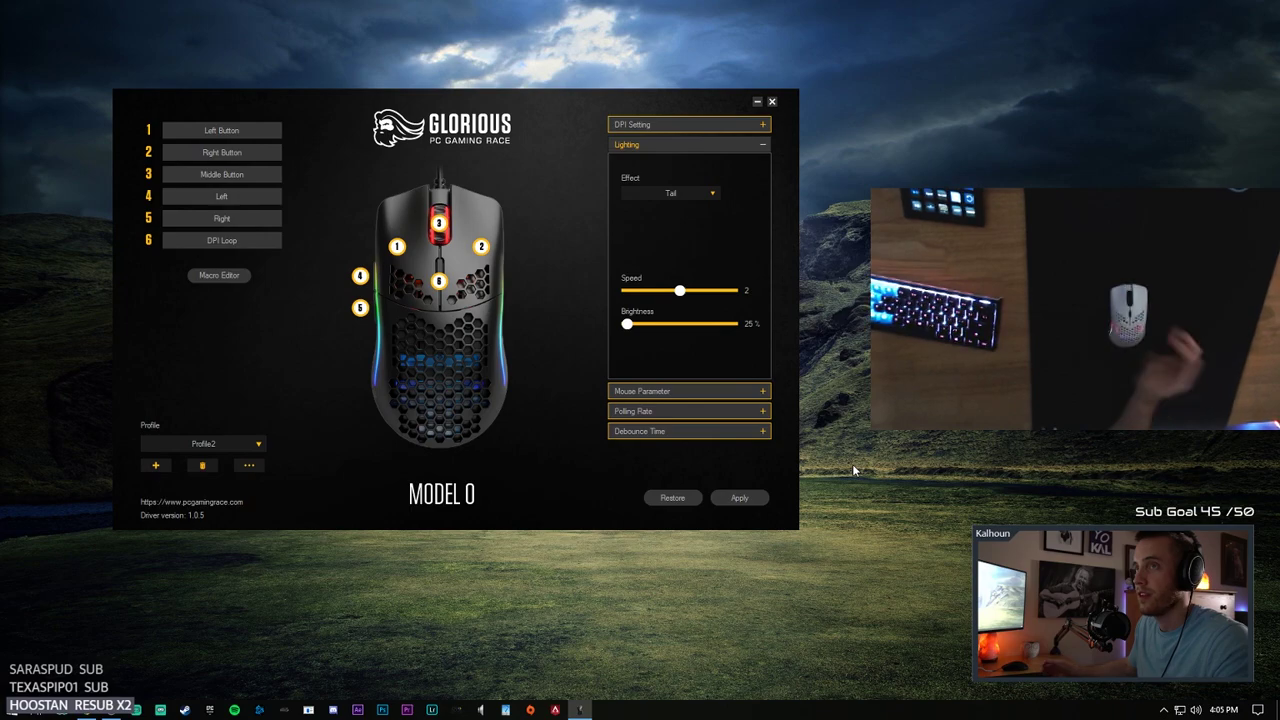
{"action": "left_click_drag", "start_coordinate": [725, 333], "coordinate": [737, 323]}
{"action": "left_click", "coordinate": [750, 497]}
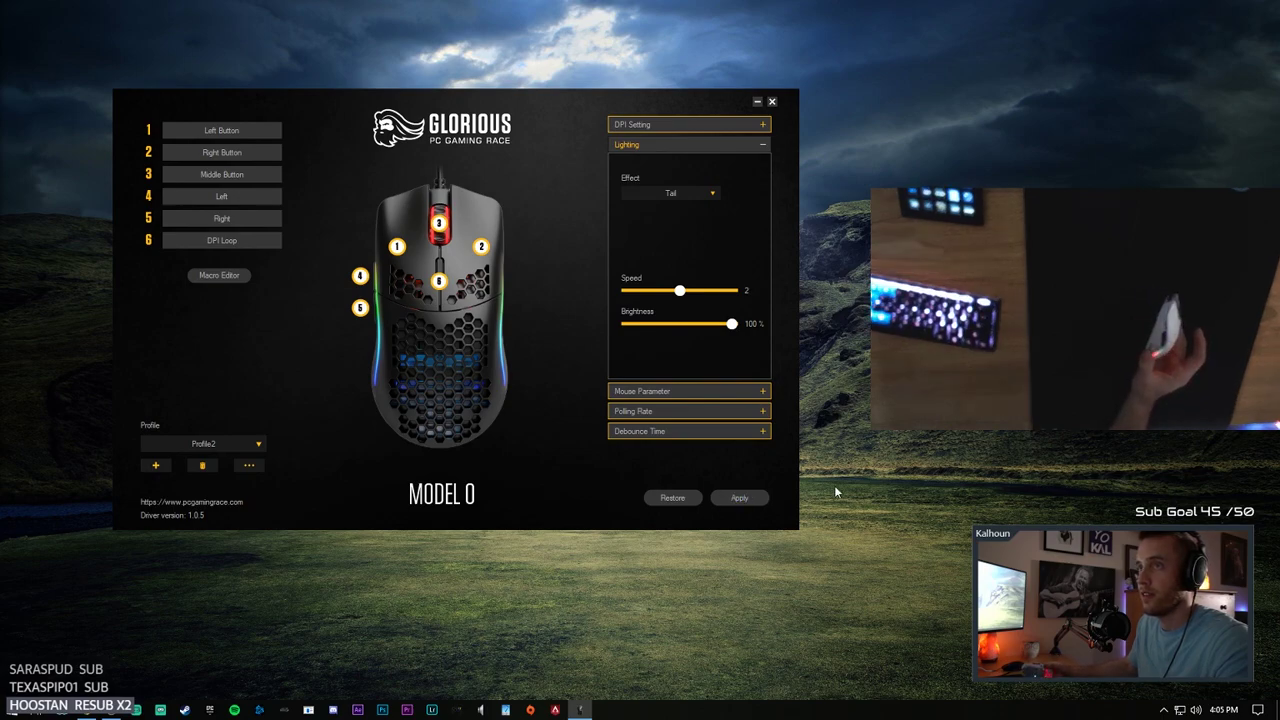
Step: Preview the Rave lighting effect, and switch the effect to Wave at speed 2 and 100% brightness and apply it
{"action": "left_click", "coordinate": [680, 195]}
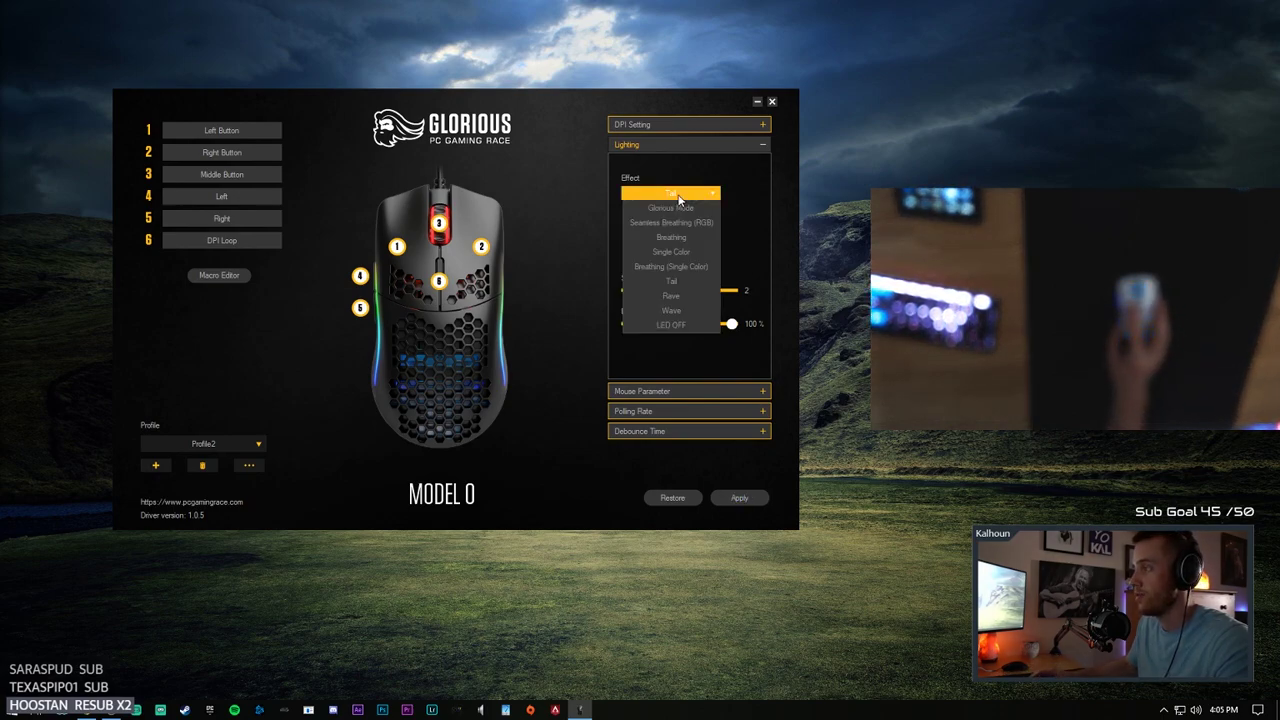
{"action": "left_click", "coordinate": [672, 296]}
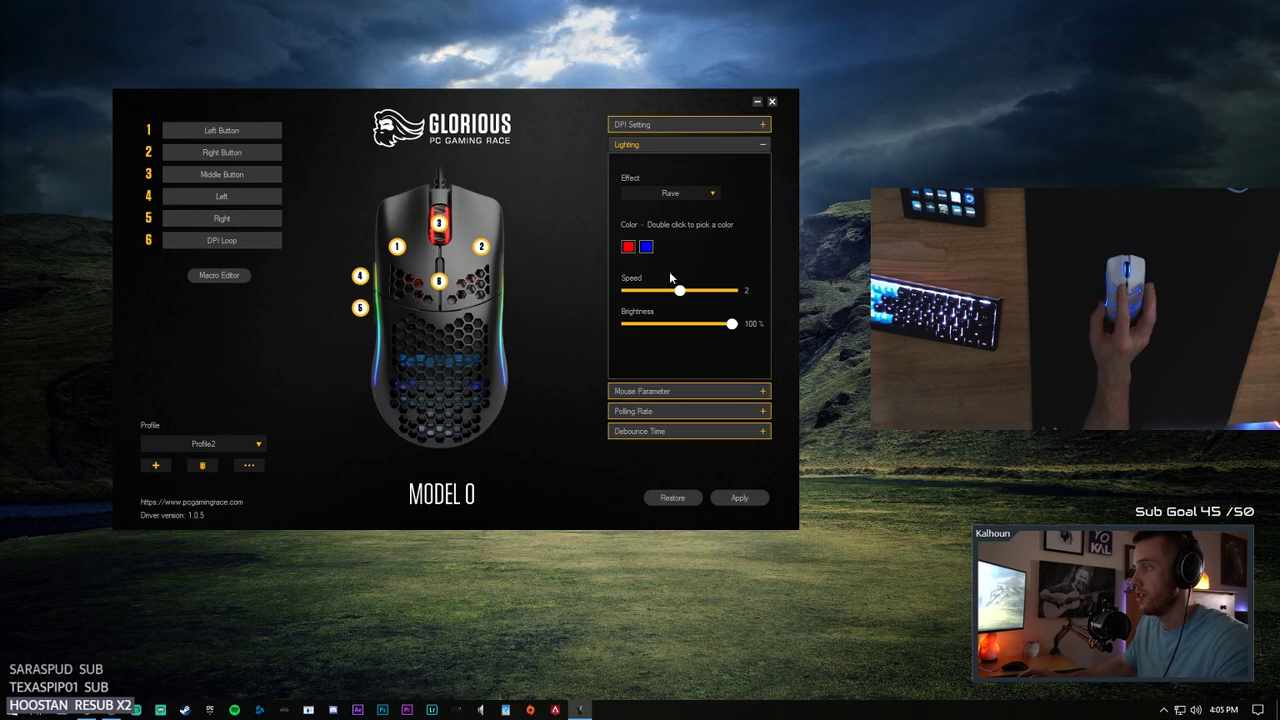
{"action": "left_click", "coordinate": [670, 194]}
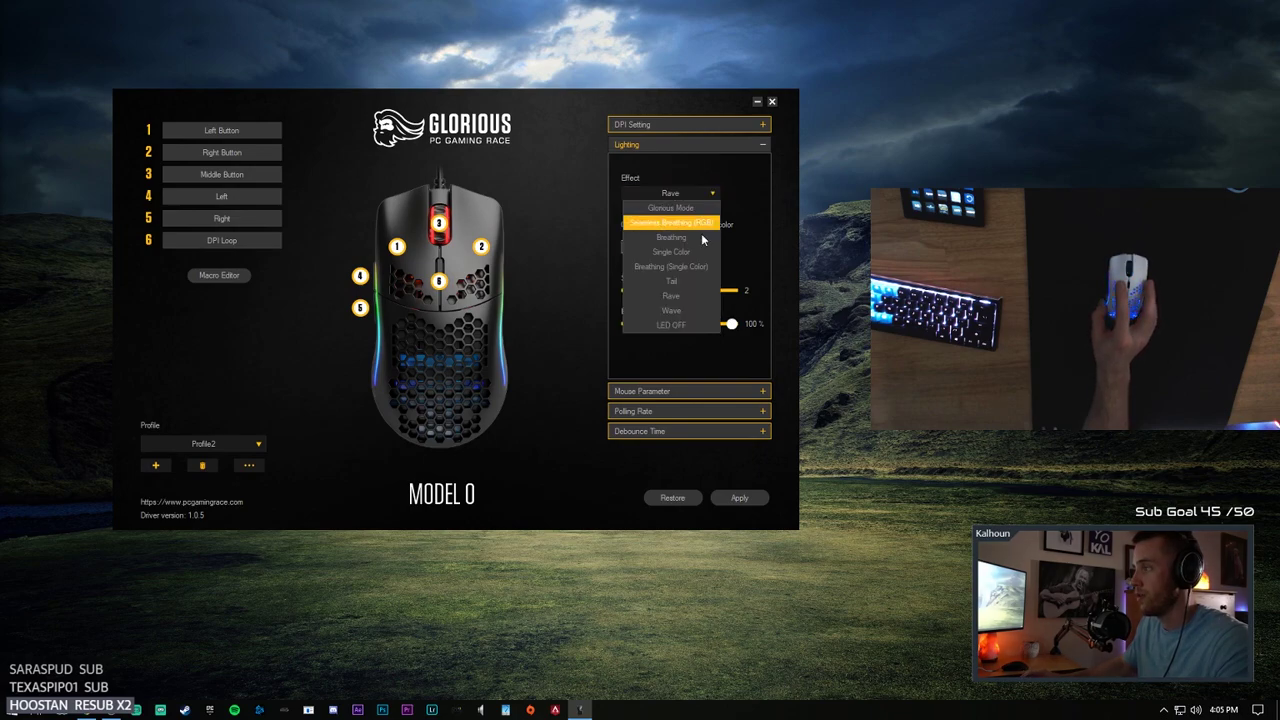
{"action": "left_click", "coordinate": [705, 314]}
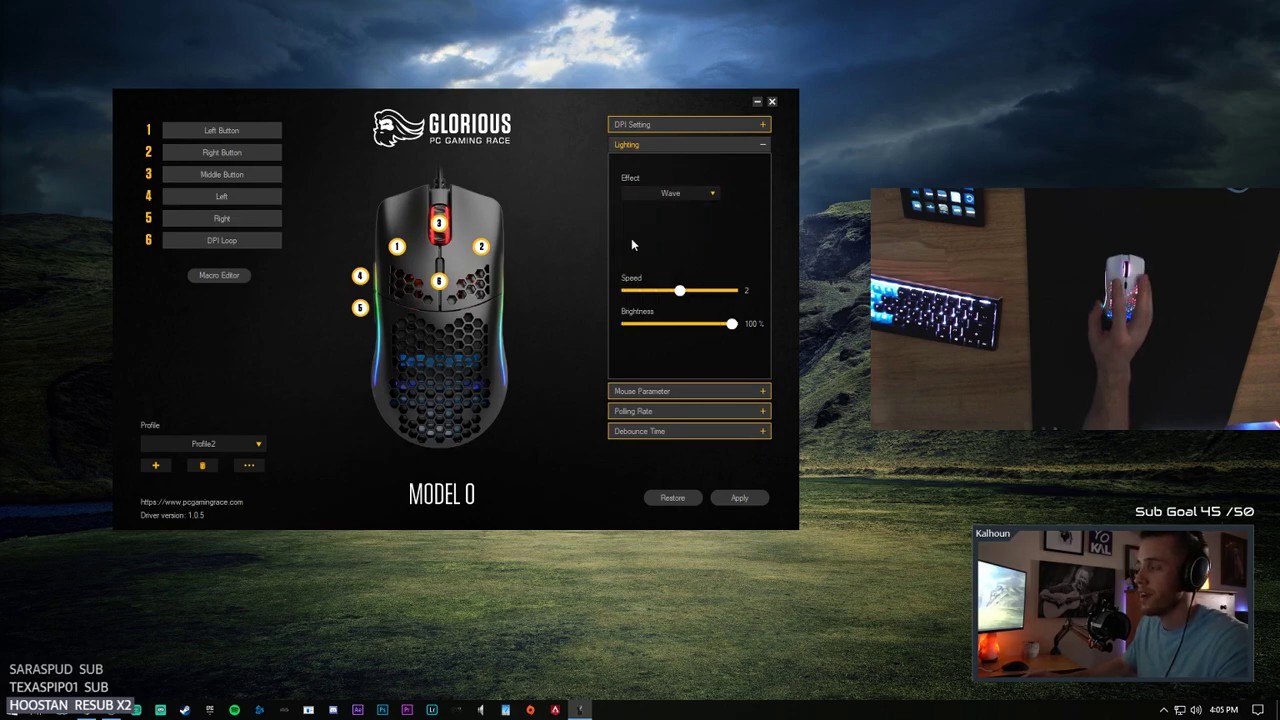
{"action": "left_click", "coordinate": [739, 497]}
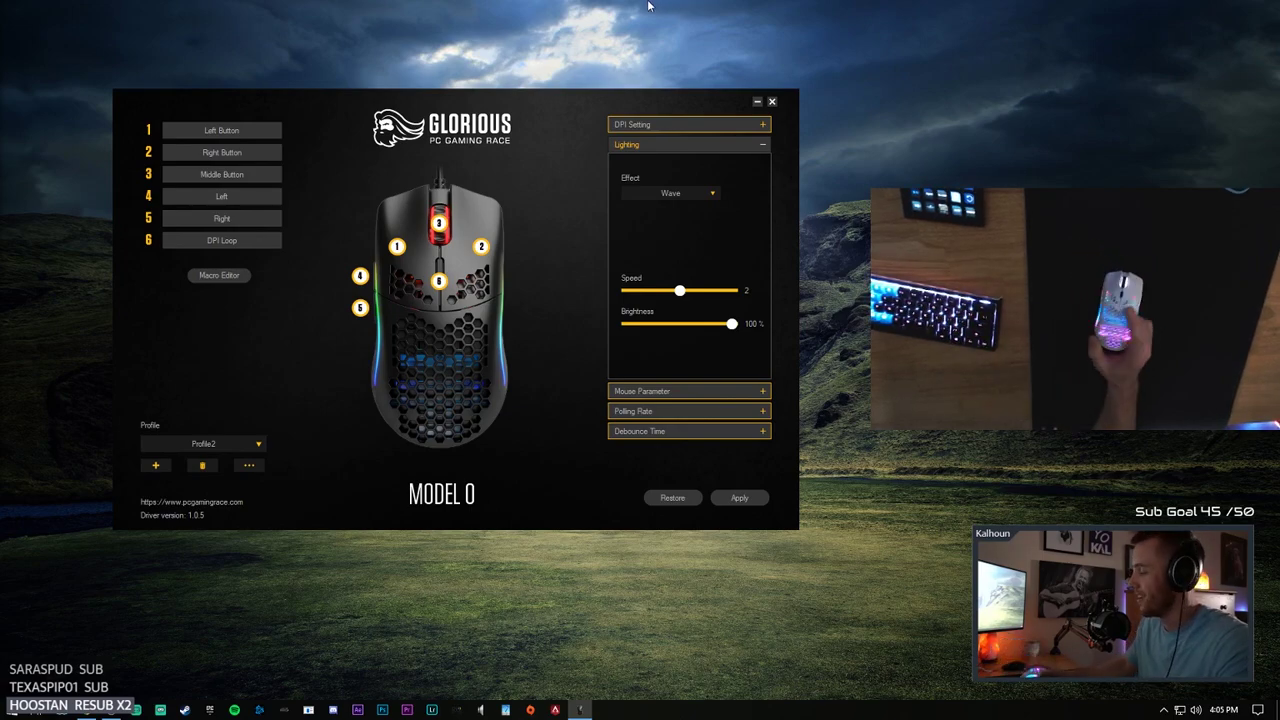
Step: Turn the mouse lighting off with the LED OFF effect and apply it
{"action": "left_click", "coordinate": [706, 192]}
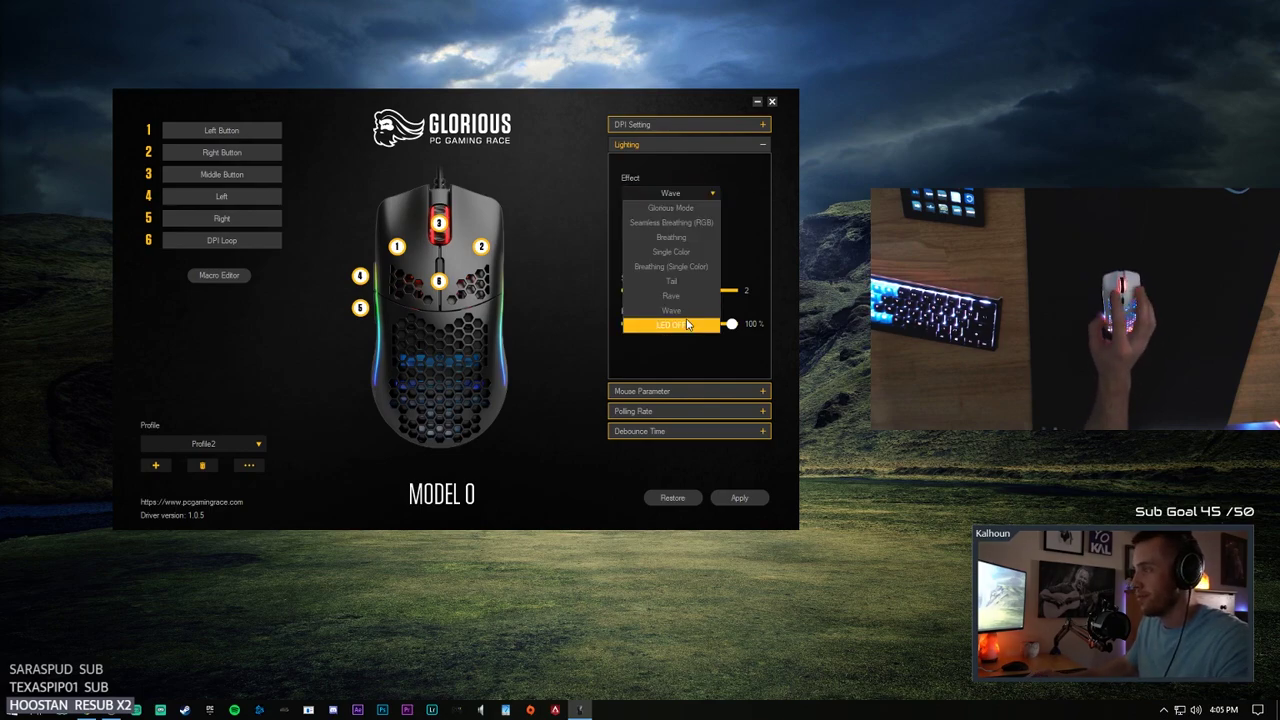
{"action": "left_click", "coordinate": [690, 323]}
{"action": "left_click", "coordinate": [740, 497]}
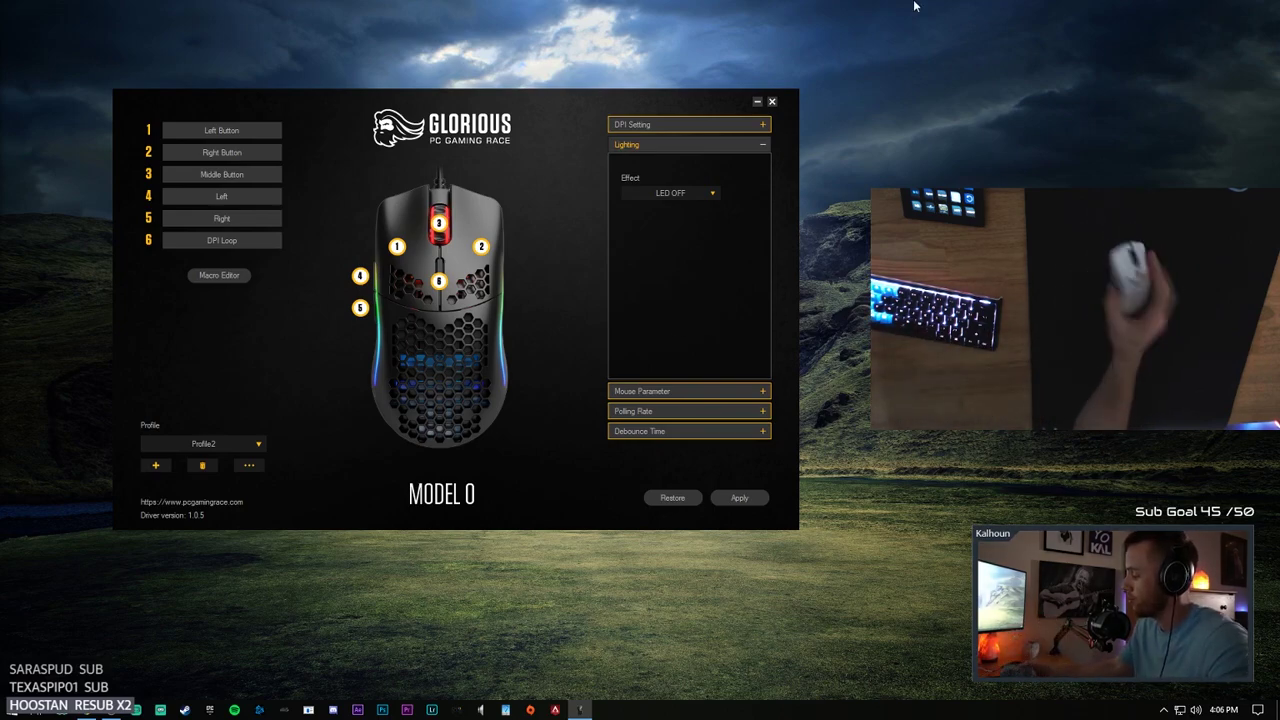
Step: Switch the lighting effect to Single Color and apply it
{"action": "left_click", "coordinate": [710, 195]}
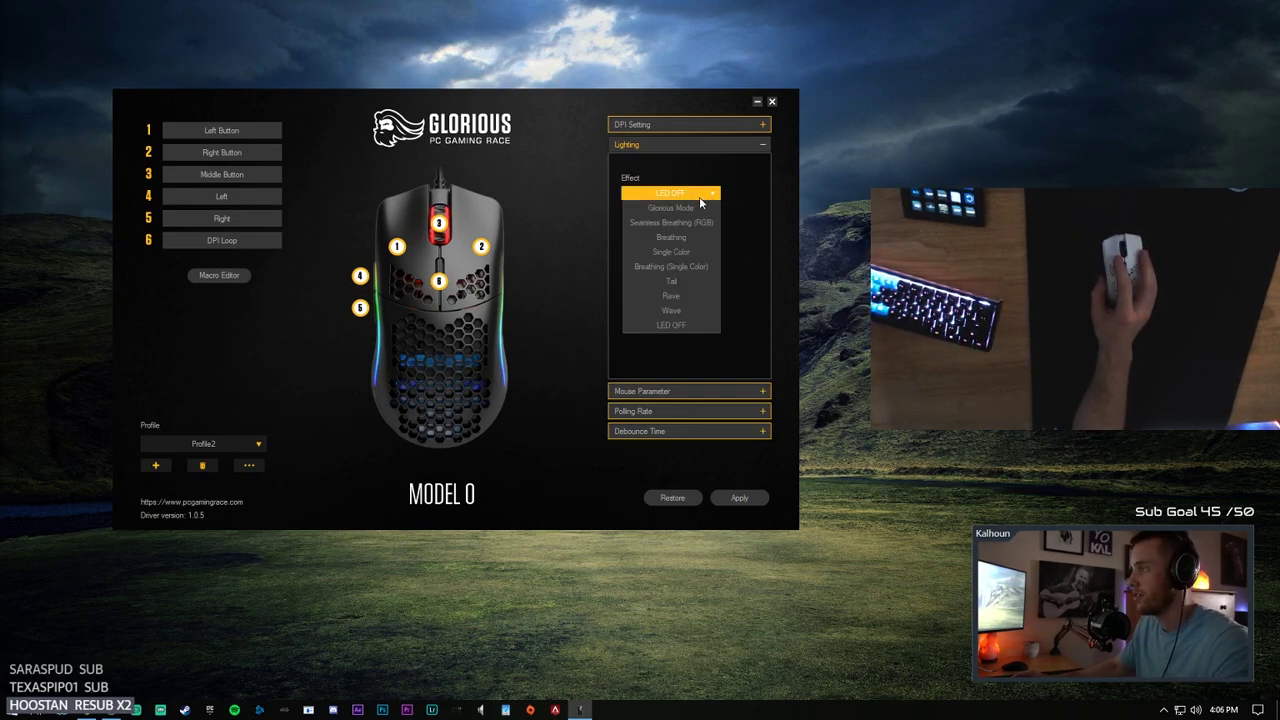
{"action": "left_click", "coordinate": [703, 251]}
{"action": "left_click", "coordinate": [764, 502]}
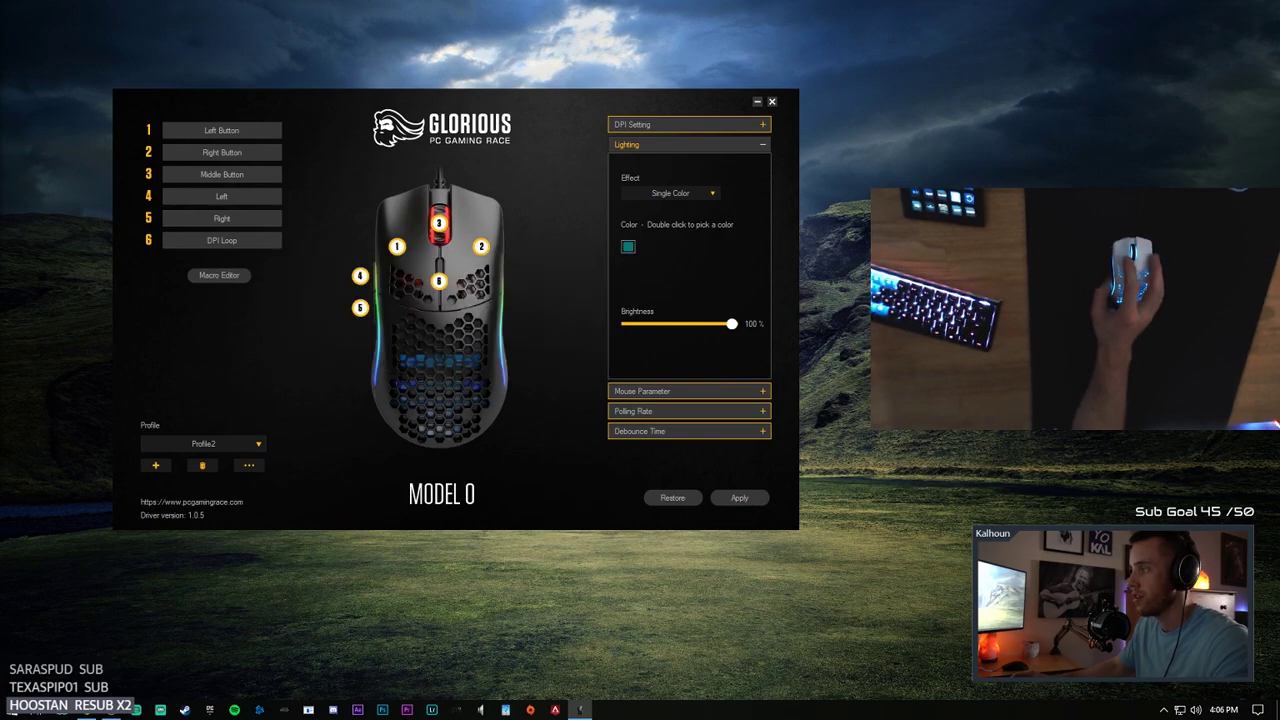
Step: Apply the Single Color effect at 25% brightness, and restore the brightness to 100% and apply again
{"action": "left_click_drag", "start_coordinate": [640, 327], "coordinate": [626, 326]}
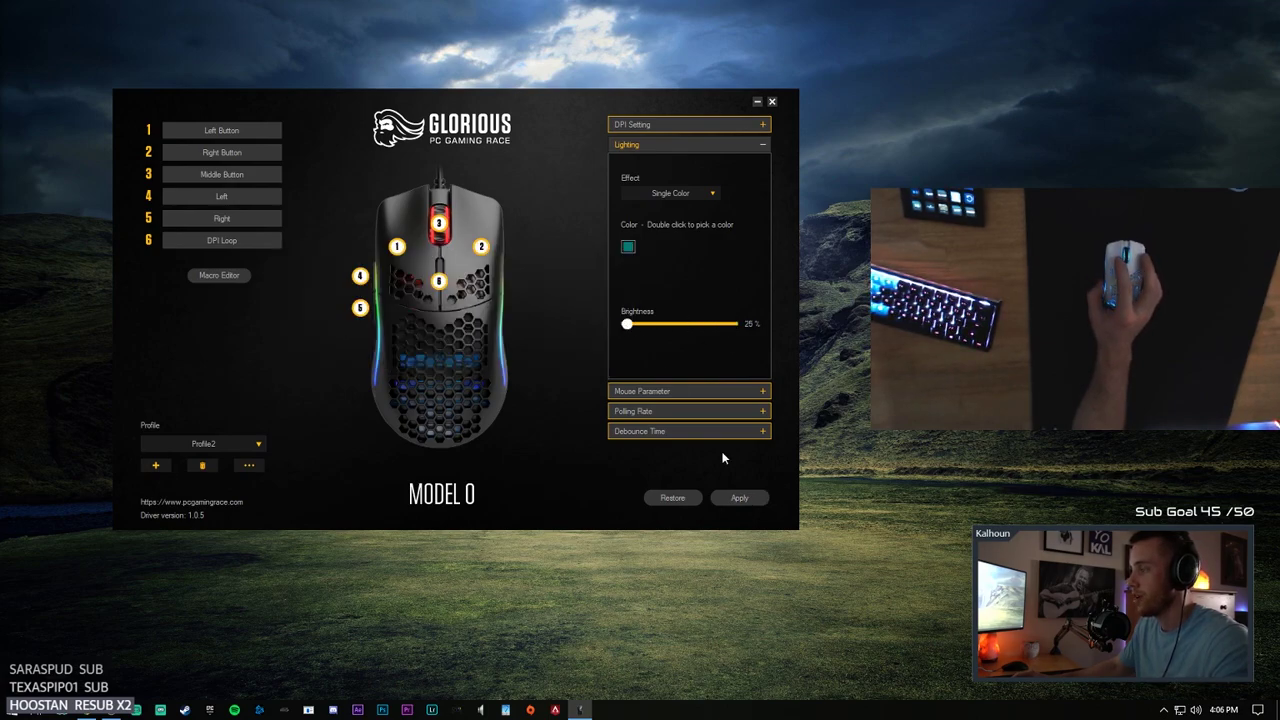
{"action": "left_click", "coordinate": [741, 502]}
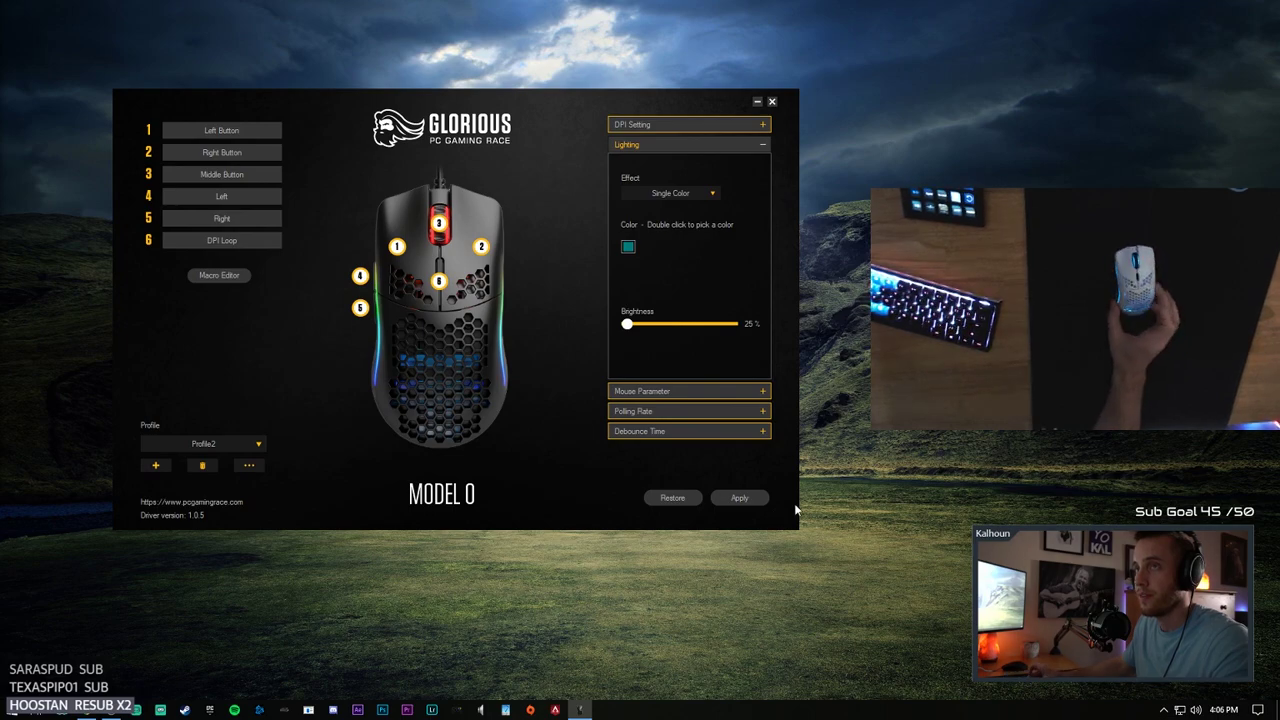
{"action": "left_click_drag", "start_coordinate": [627, 324], "coordinate": [732, 326]}
{"action": "left_click", "coordinate": [745, 499]}
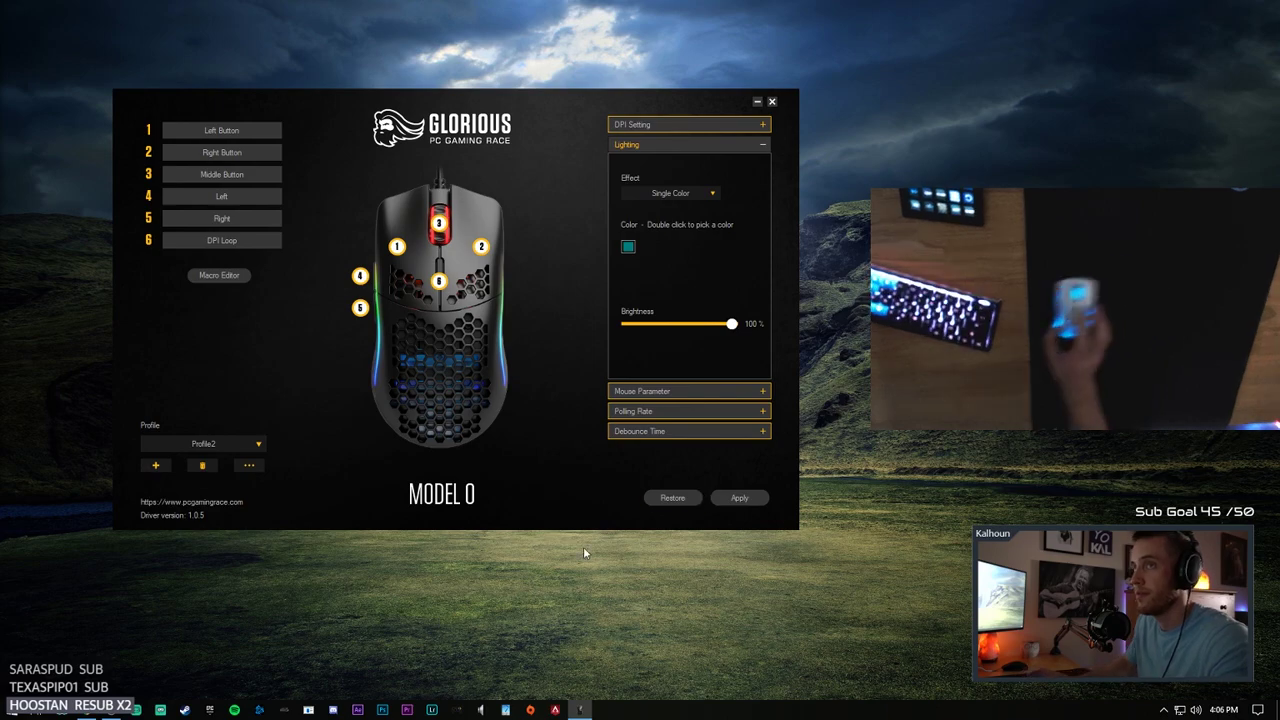
Step: Review the Mouse Parameter, Polling Rate and Debounce Time settings, and return to the Lighting settings
{"action": "left_click", "coordinate": [704, 391]}
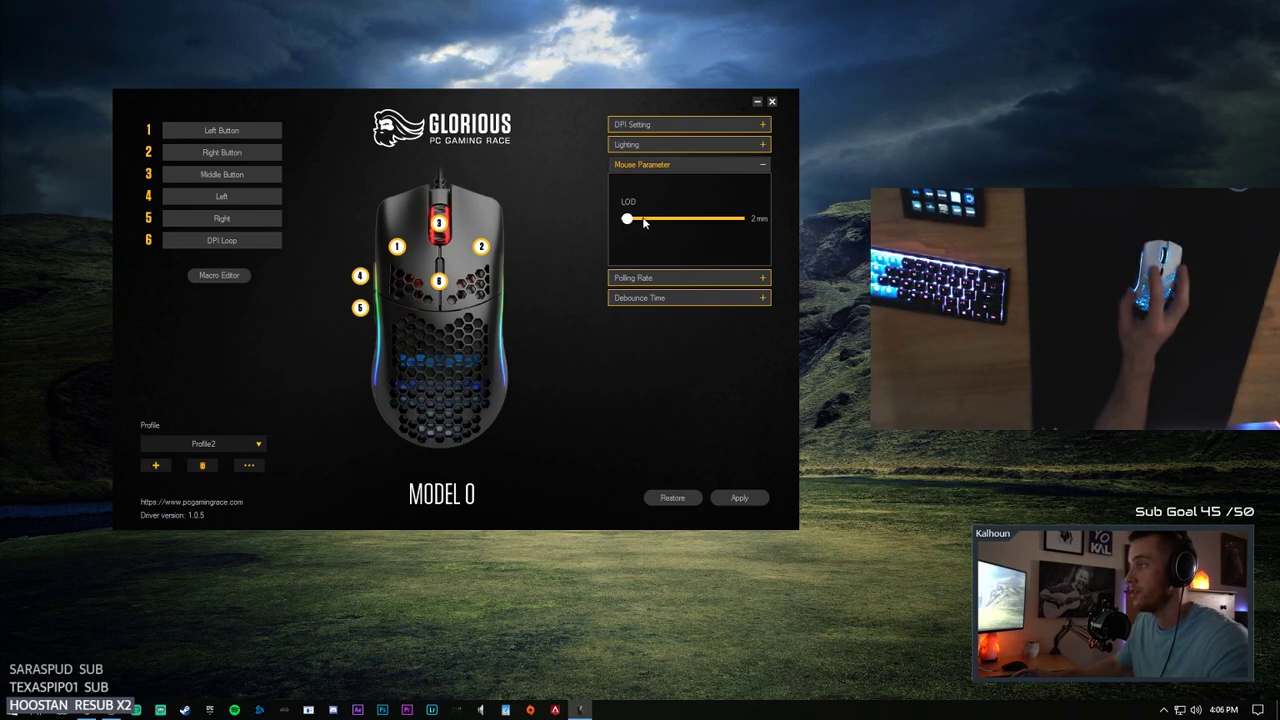
{"action": "left_click", "coordinate": [683, 277]}
{"action": "left_click", "coordinate": [659, 287]}
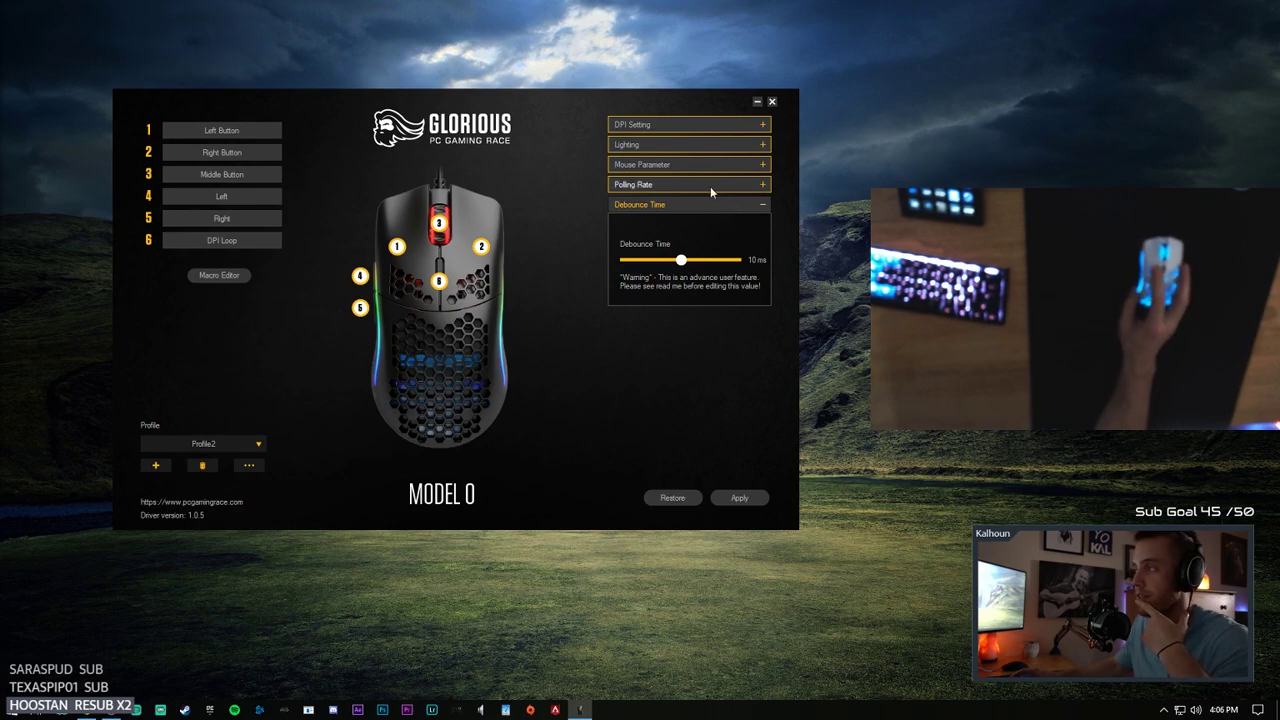
{"action": "left_click", "coordinate": [700, 146]}
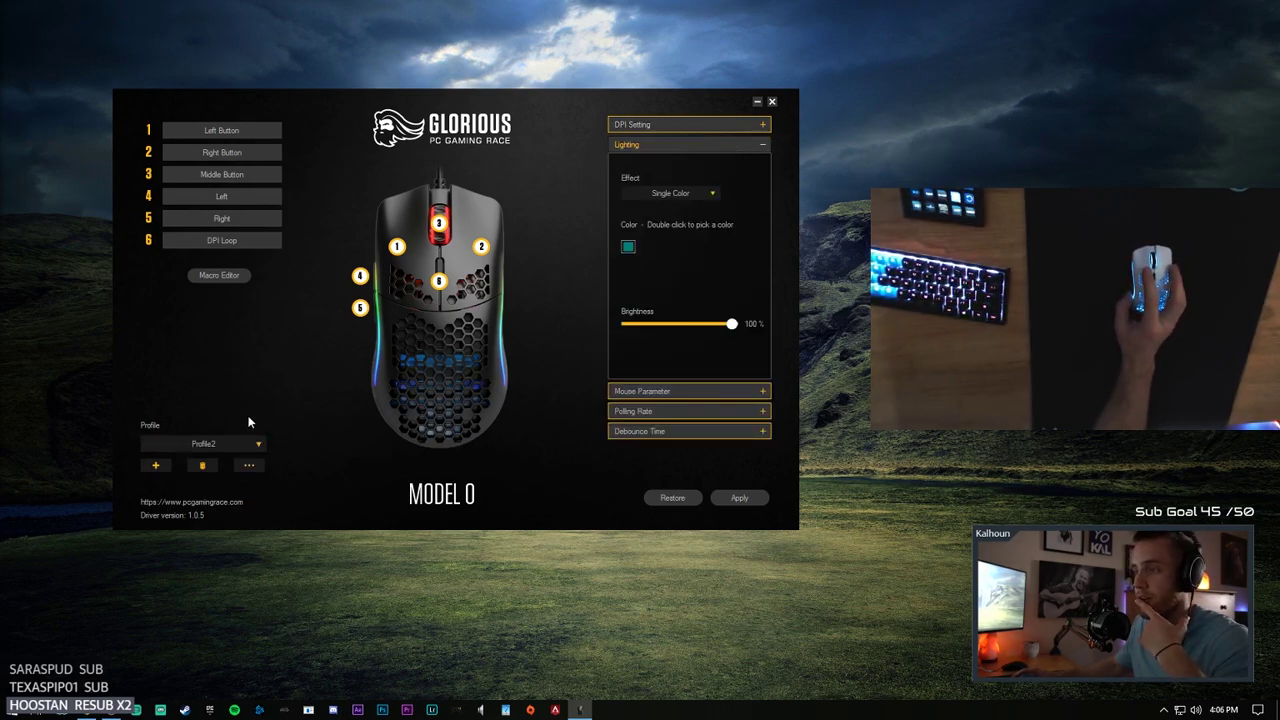
Step: Switch between Profile1 and Profile2 to compare their button assignments, ending on Profile2
{"action": "left_click", "coordinate": [242, 445]}
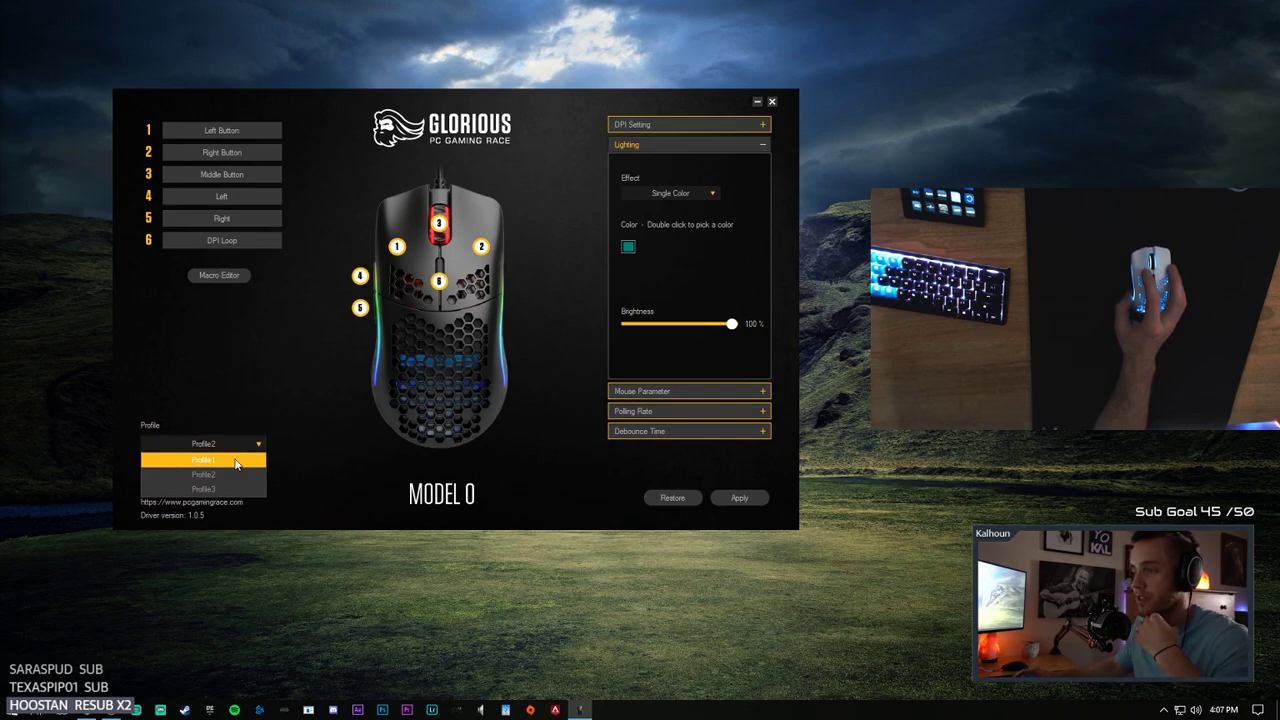
{"action": "left_click", "coordinate": [296, 370]}
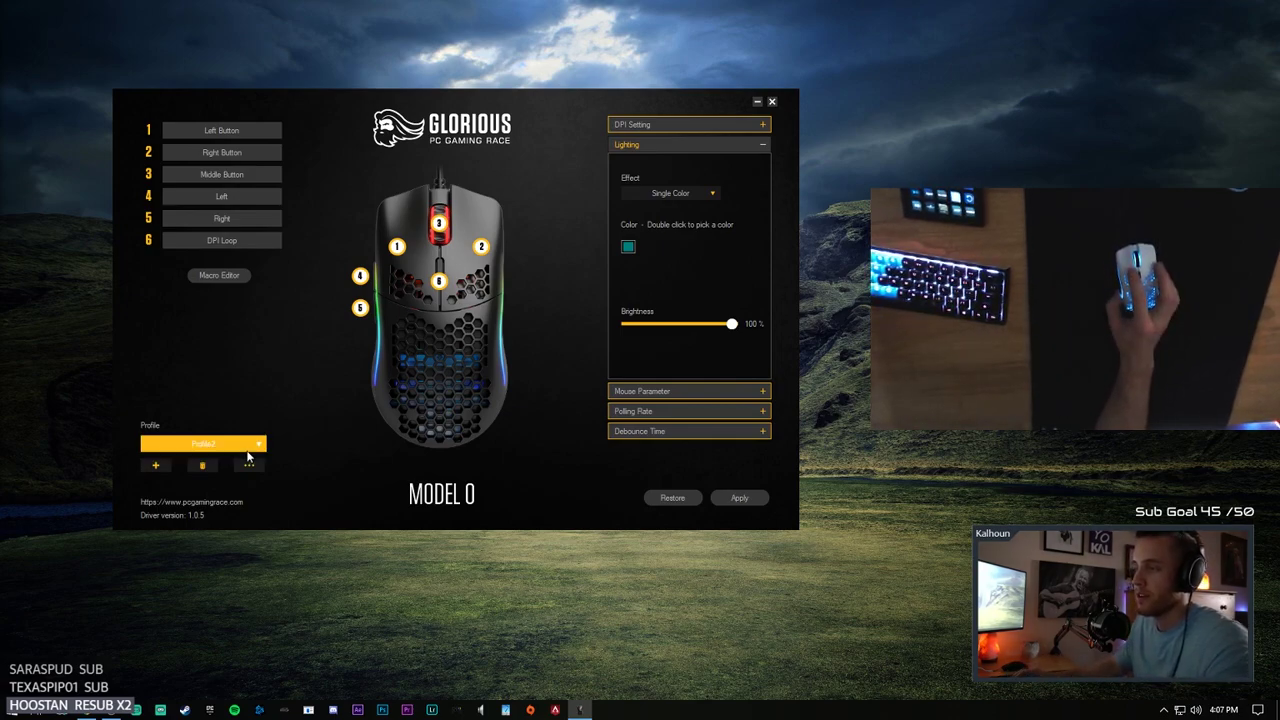
{"action": "left_click", "coordinate": [215, 443]}
{"action": "left_click", "coordinate": [205, 461]}
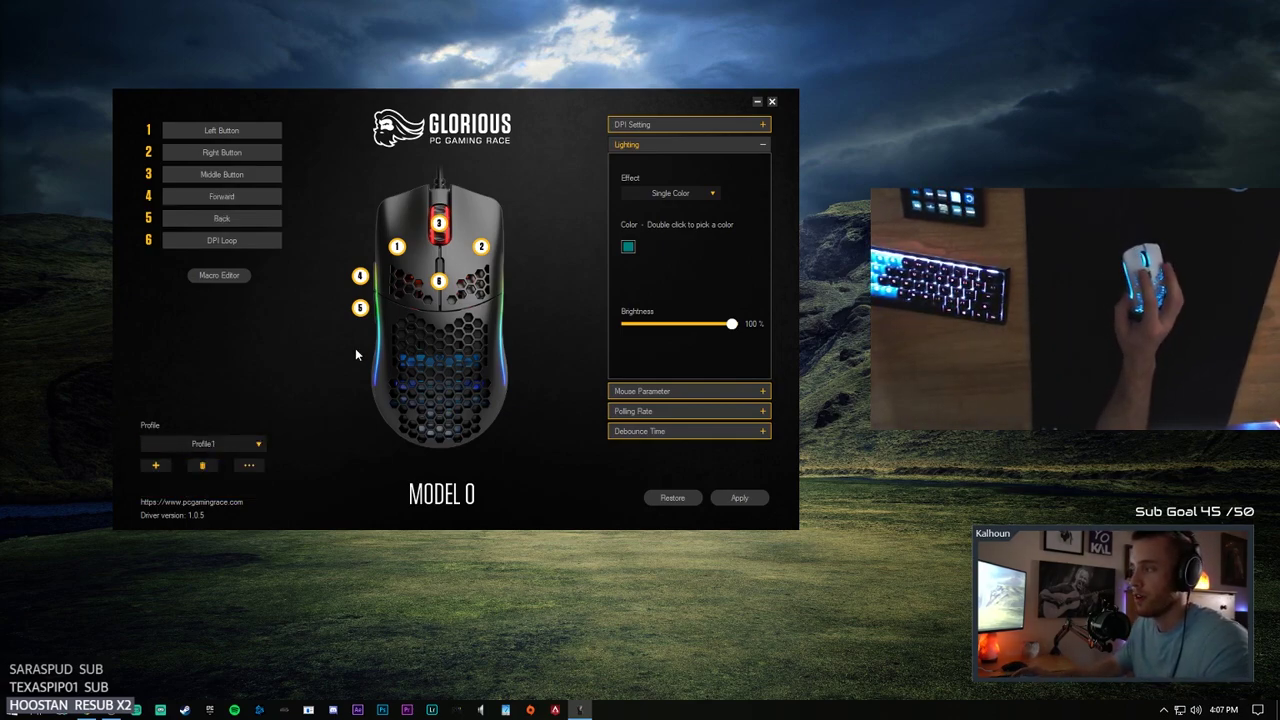
{"action": "left_click", "coordinate": [240, 443]}
{"action": "left_click", "coordinate": [202, 477]}
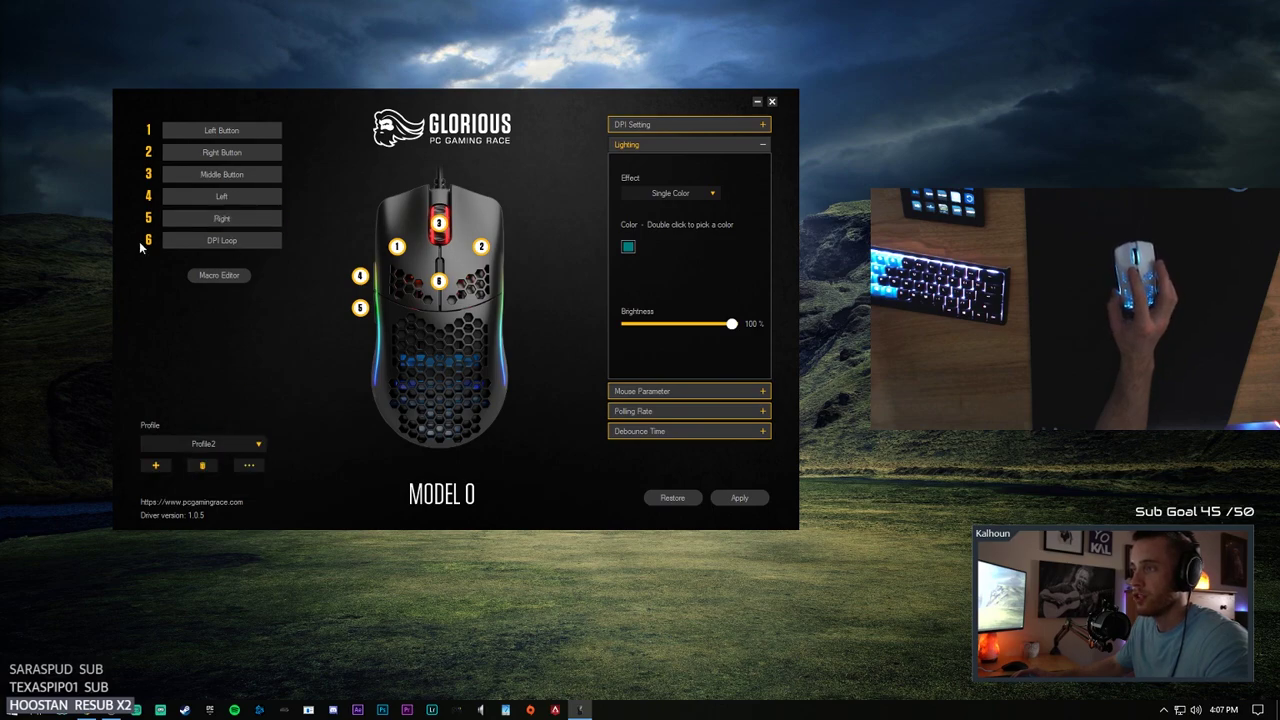
{"action": "left_click", "coordinate": [200, 443]}
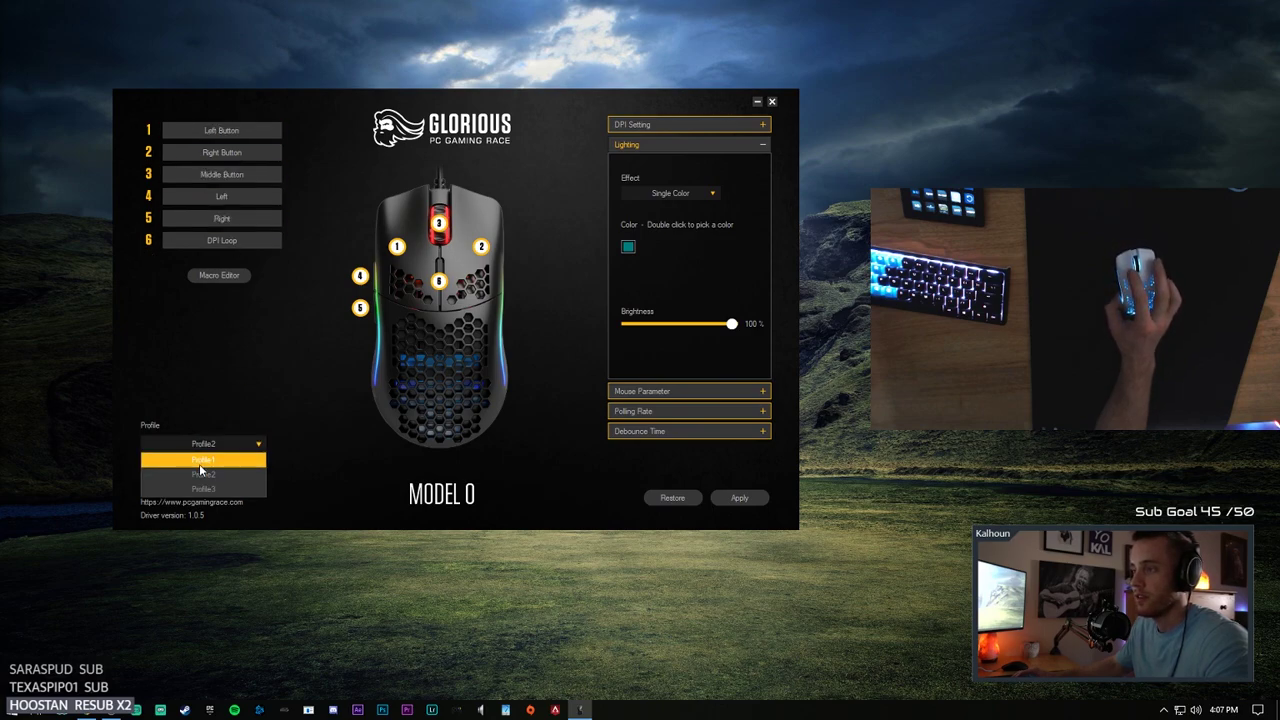
{"action": "left_click", "coordinate": [200, 468]}
{"action": "left_click", "coordinate": [200, 443]}
{"action": "left_click", "coordinate": [202, 474]}
Step: Check the options for adding and managing profiles without creating one, and apply the Profile2 settings
{"action": "left_click", "coordinate": [157, 466]}
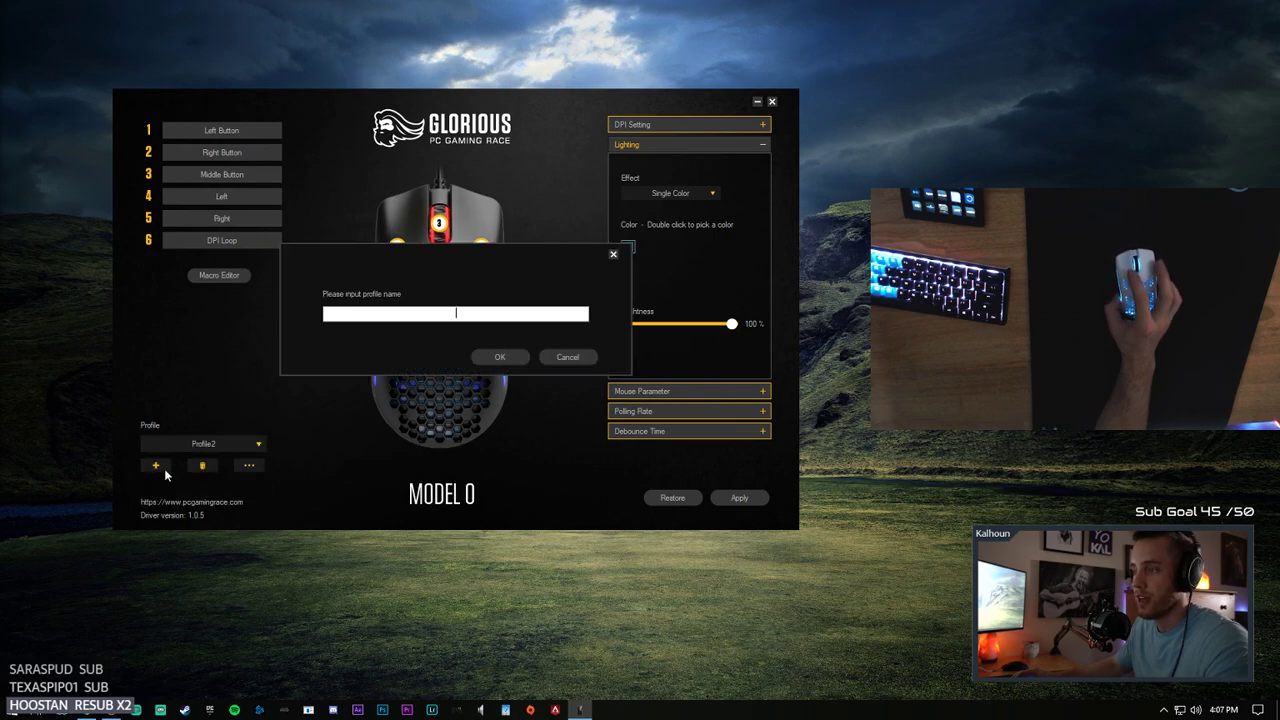
{"action": "left_click", "coordinate": [567, 357]}
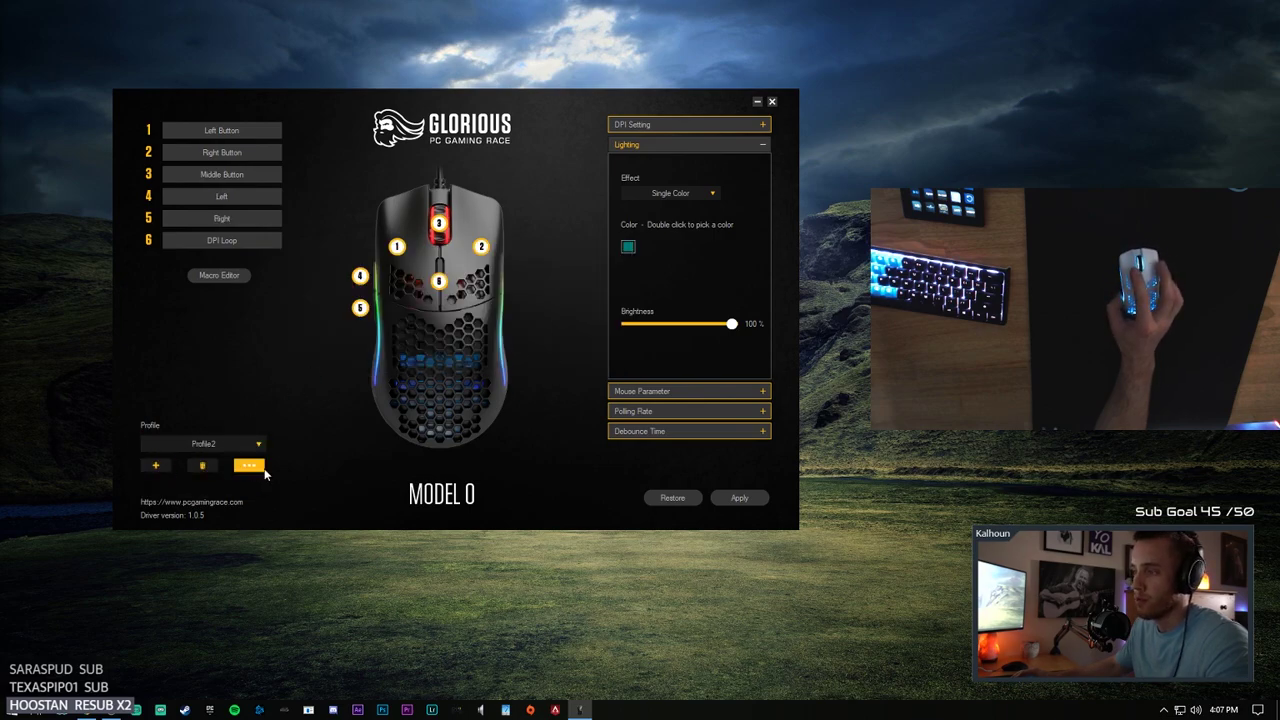
{"action": "left_click", "coordinate": [264, 473]}
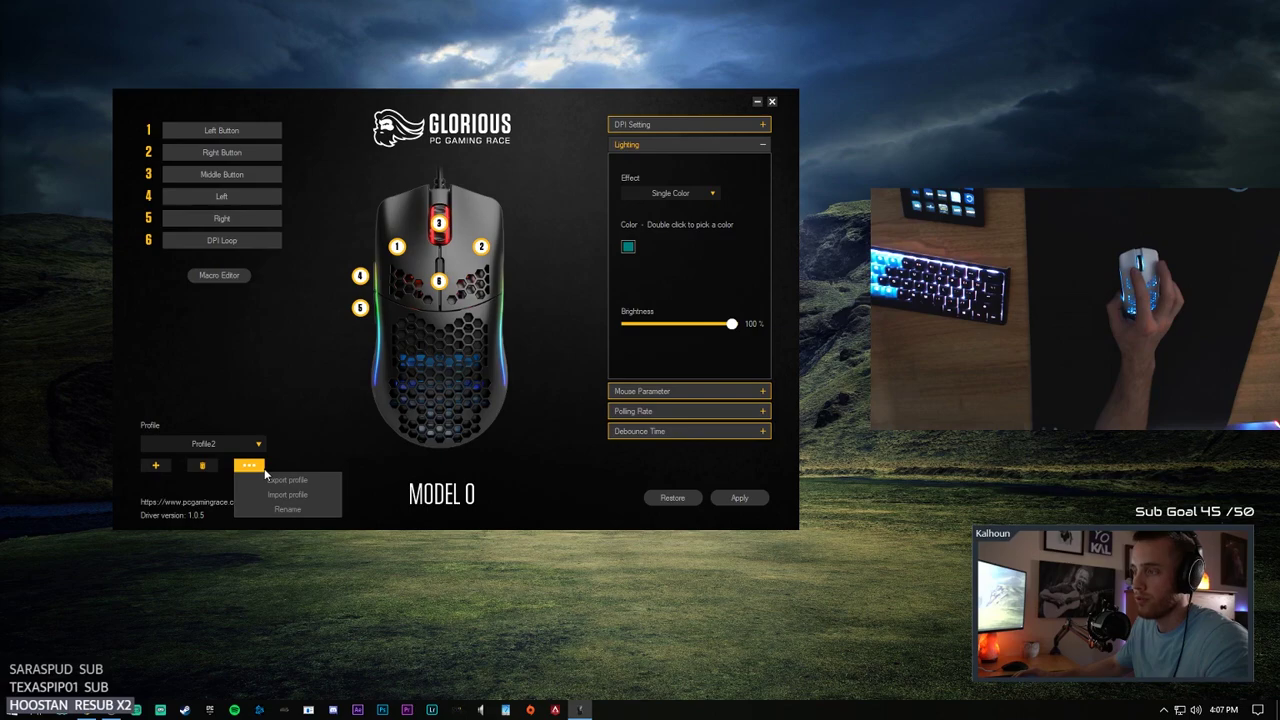
{"action": "left_click", "coordinate": [295, 338]}
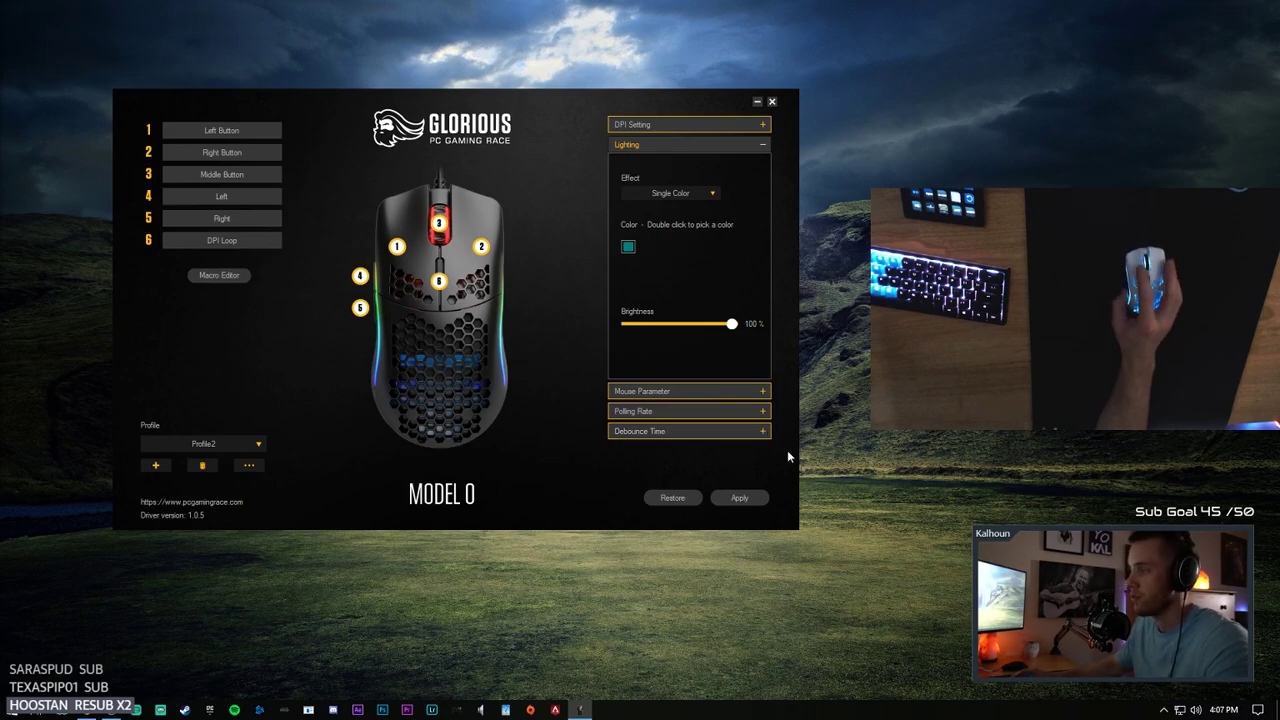
{"action": "left_click", "coordinate": [740, 497]}
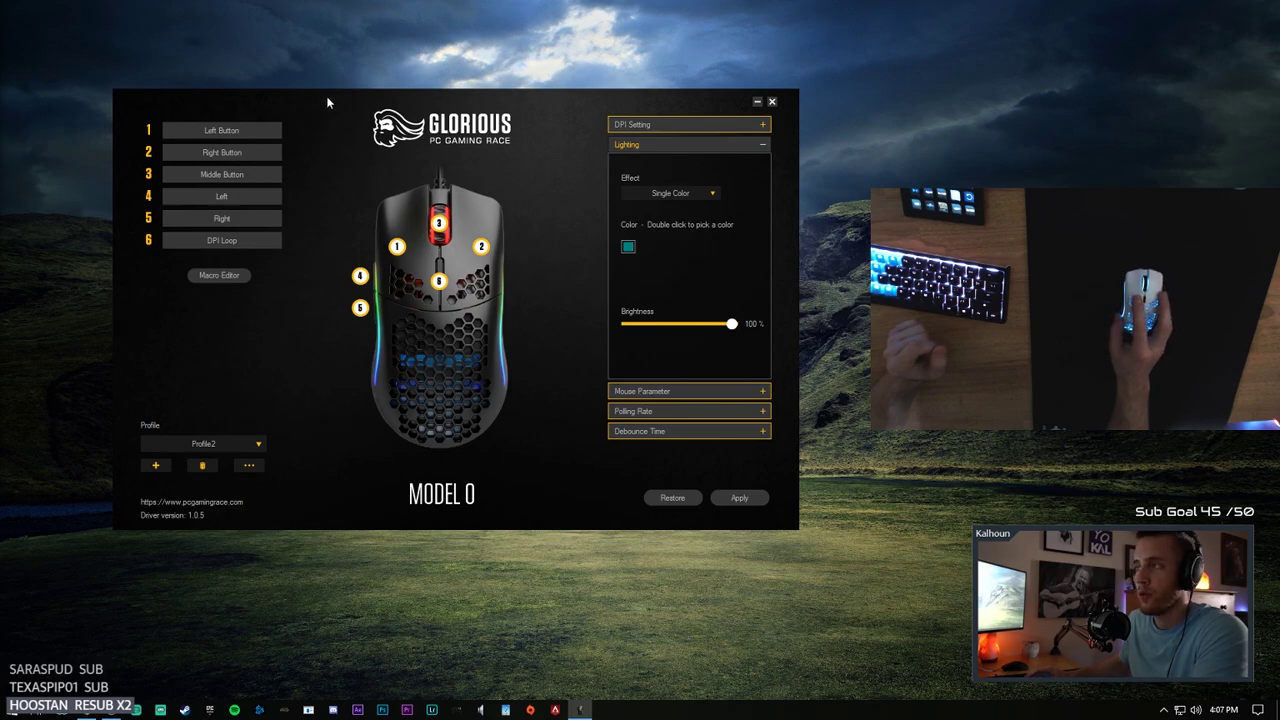
Step: Switch to the browser, open the Glorious Model O download page from the site's Downloads page, and return to the mouse software
{"action": "key", "text": "alt+Tab"}
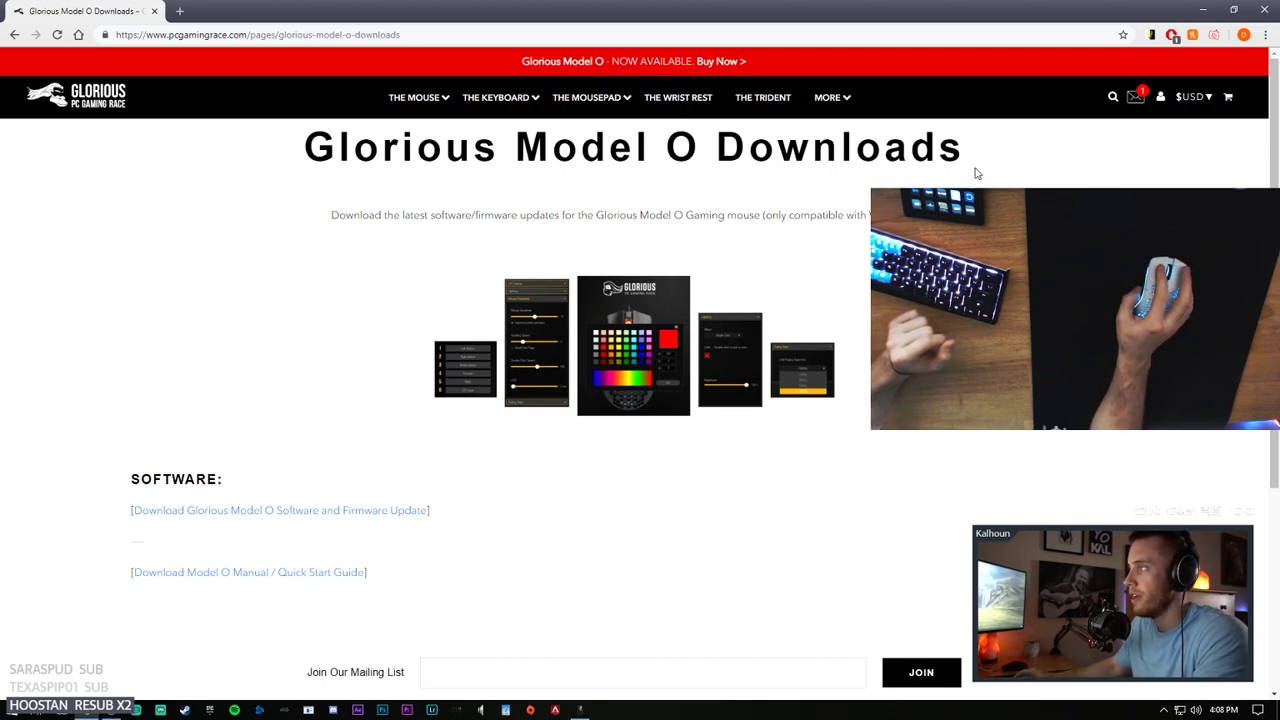
{"action": "mouse_move", "coordinate": [829, 97]}
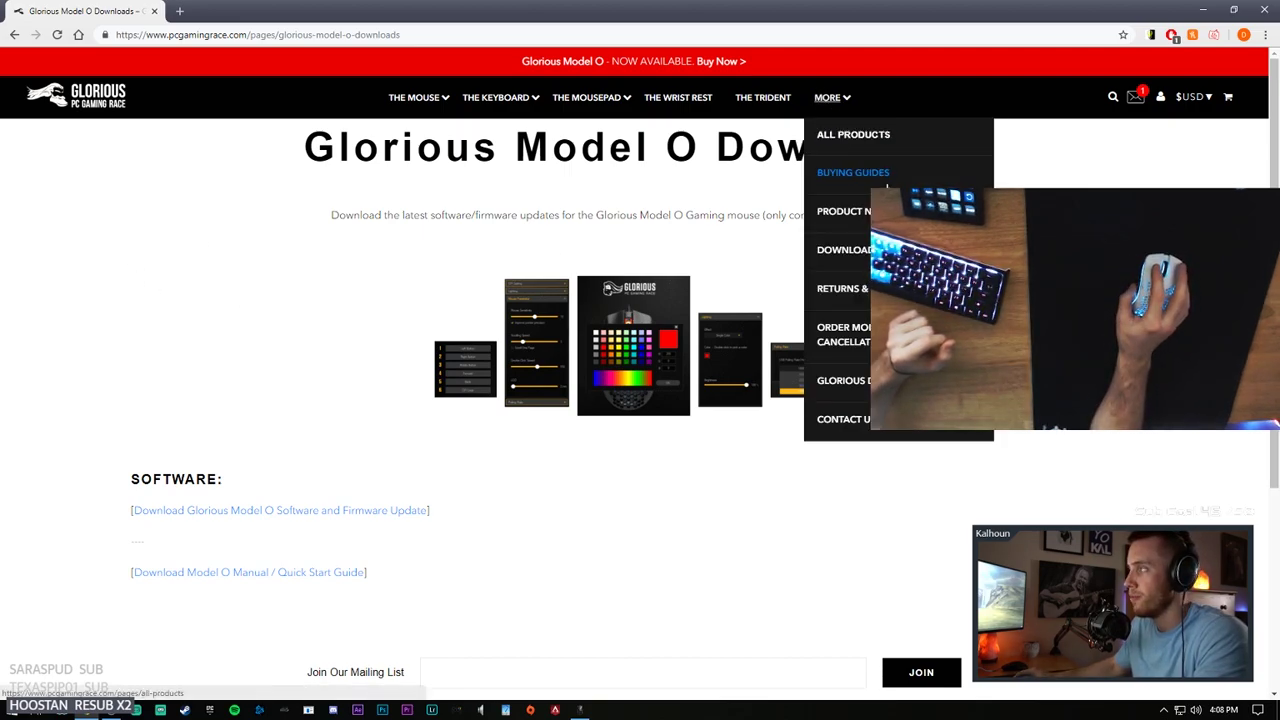
{"action": "left_click", "coordinate": [845, 249]}
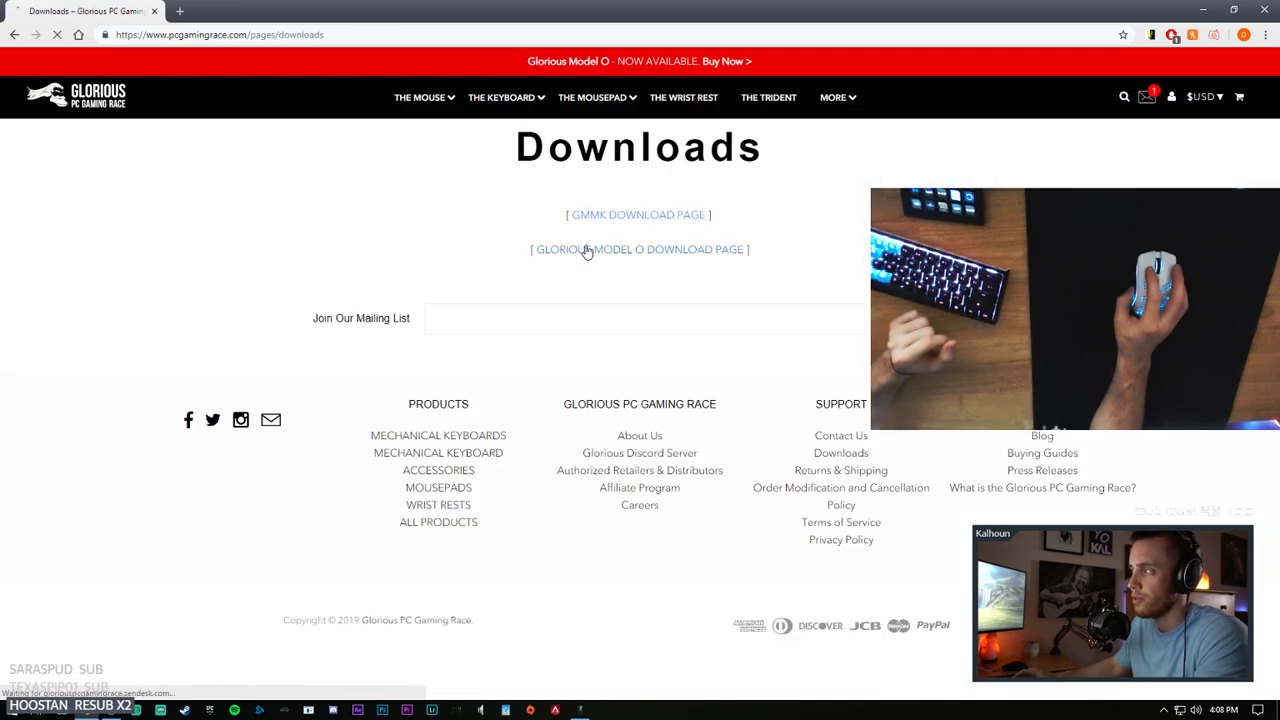
{"action": "left_click", "coordinate": [556, 249]}
{"action": "scroll", "coordinate": [115, 358], "scroll_direction": "down", "scroll_amount": 1}
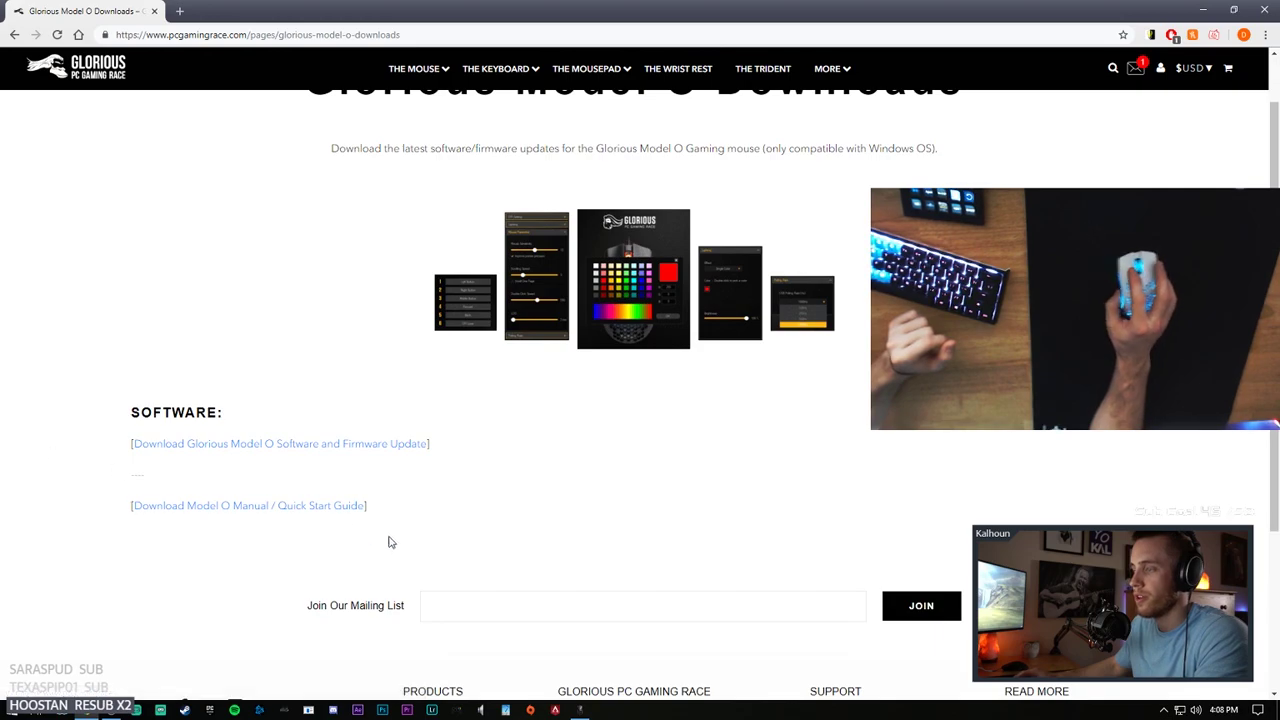
{"action": "left_click", "coordinate": [74, 424]}
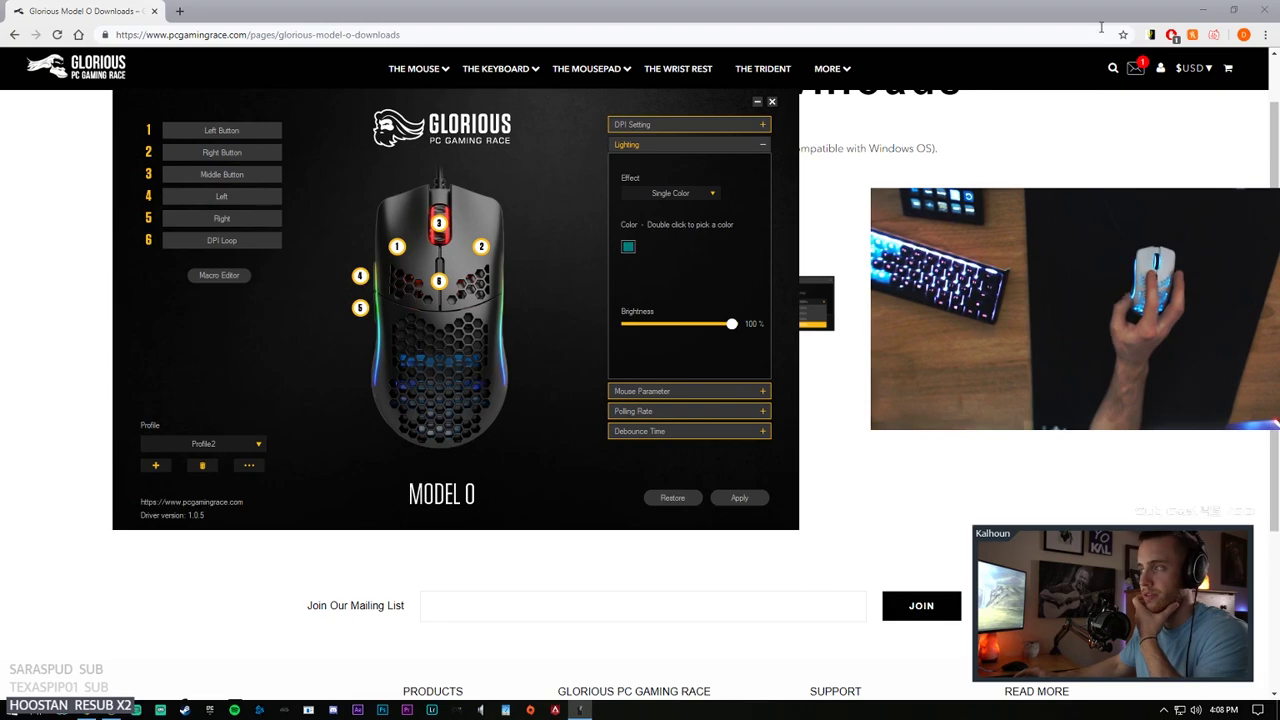
{"action": "left_click", "coordinate": [1215, 9]}
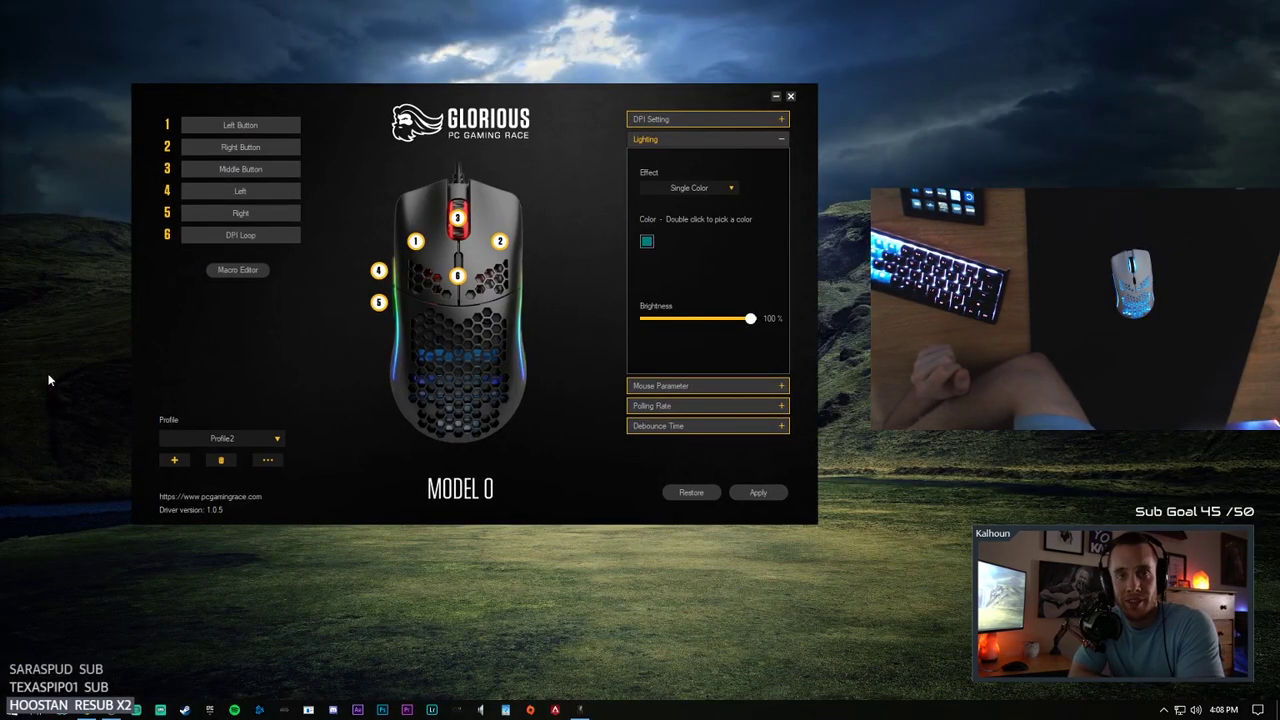